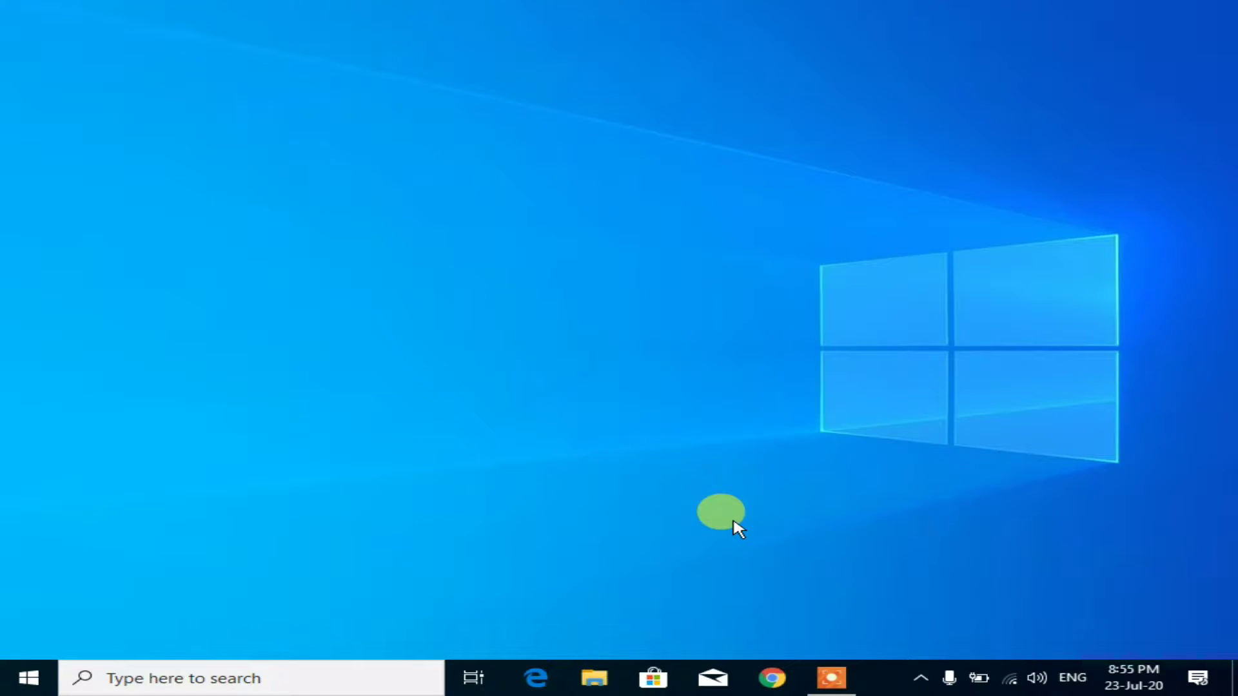
Step: Open the github.com/Sycnex/Windows10Debloater repository page in Chrome
{"action": "left_click", "coordinate": [770, 677]}
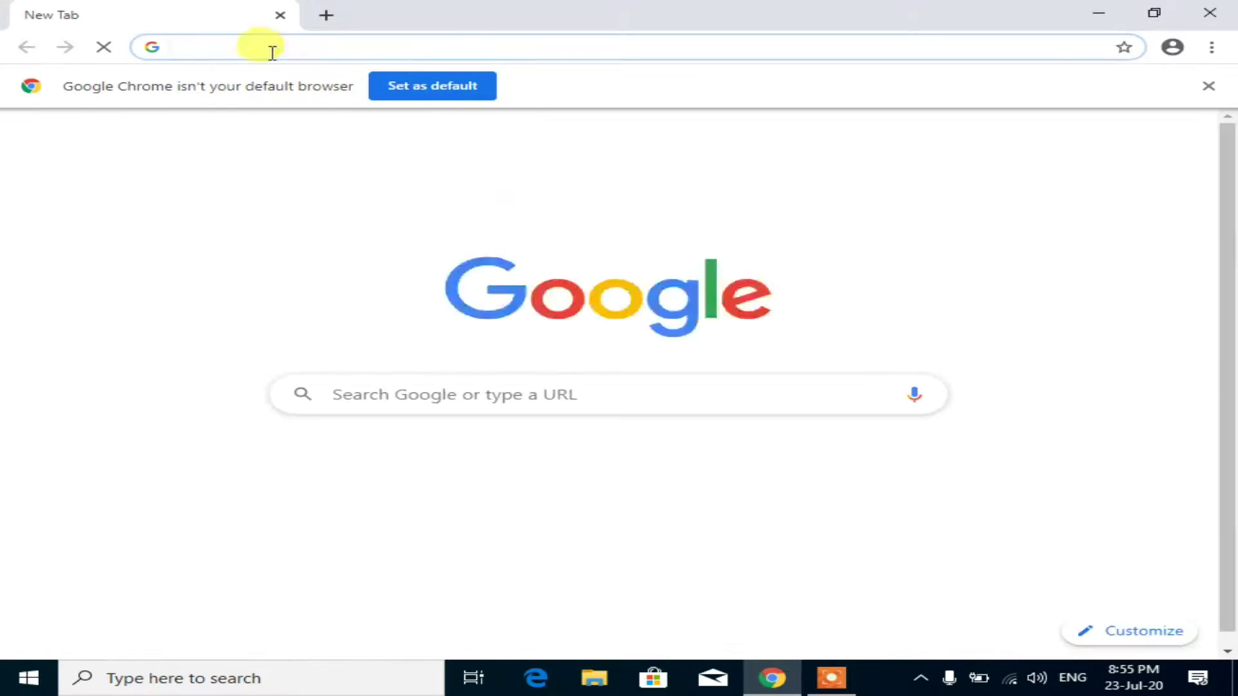
{"action": "type", "text": "https:/"}
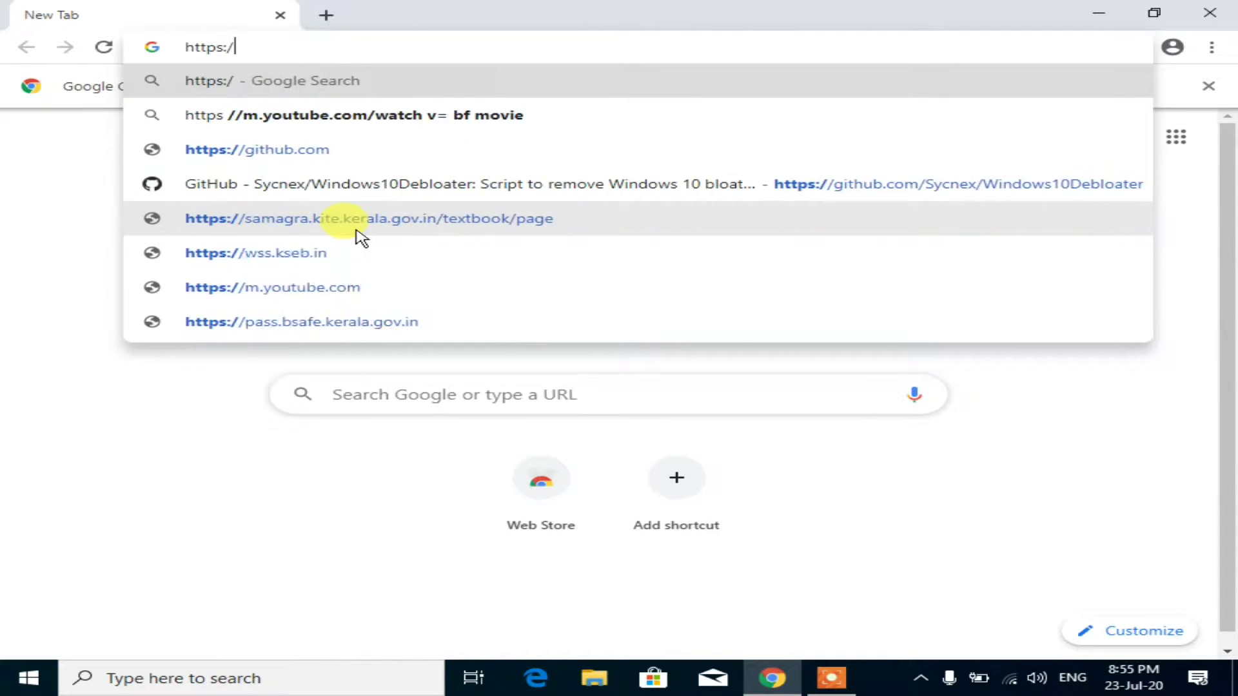
{"action": "type", "text": "/github.com/Sycn"}
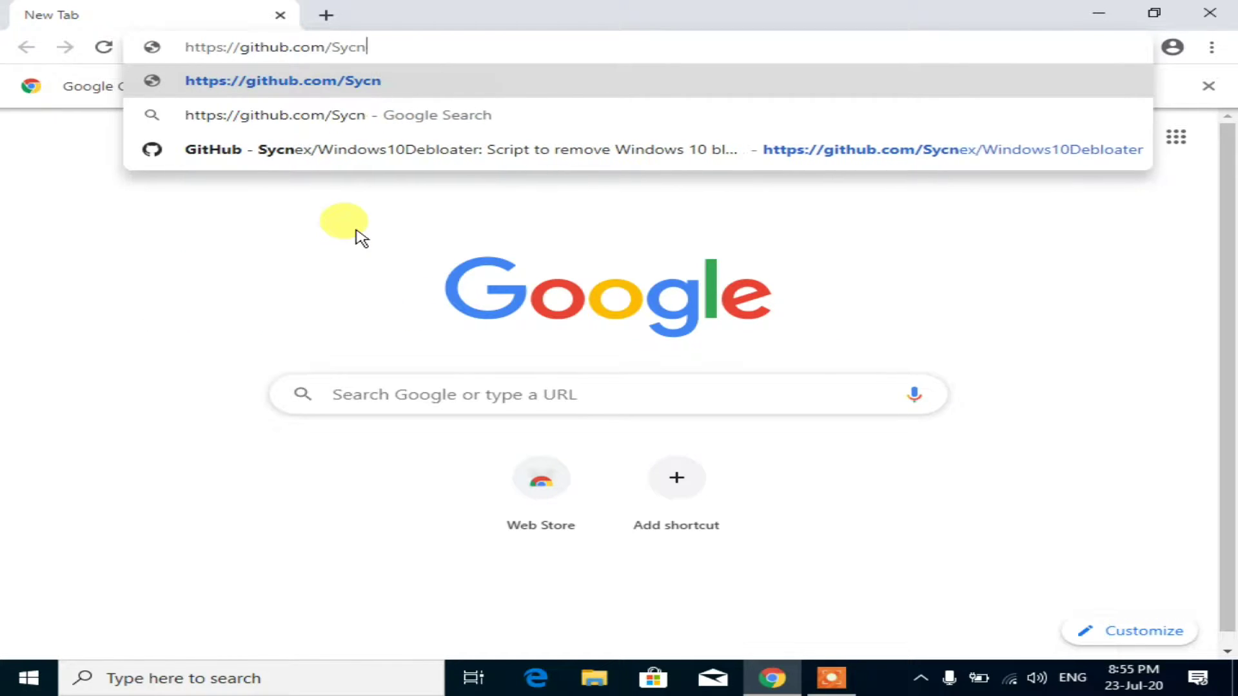
{"action": "type", "text": "ex/Windows10Debl"}
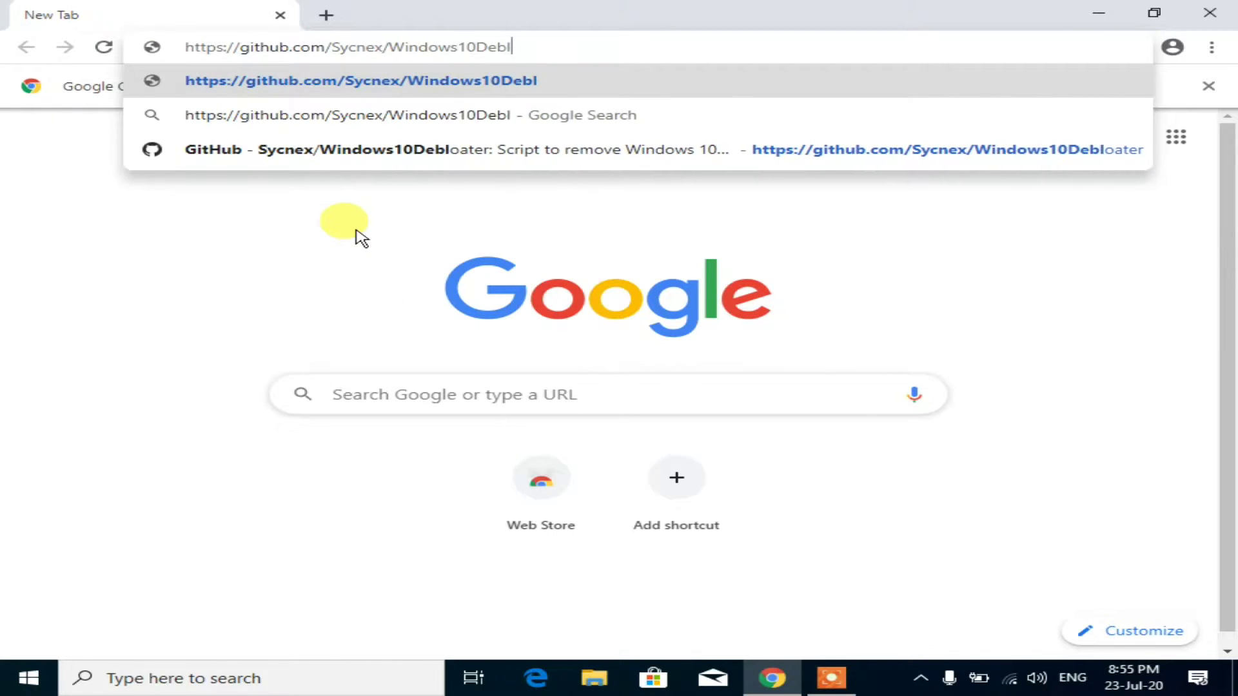
{"action": "type", "text": "oater"}
{"action": "key", "text": "Return"}
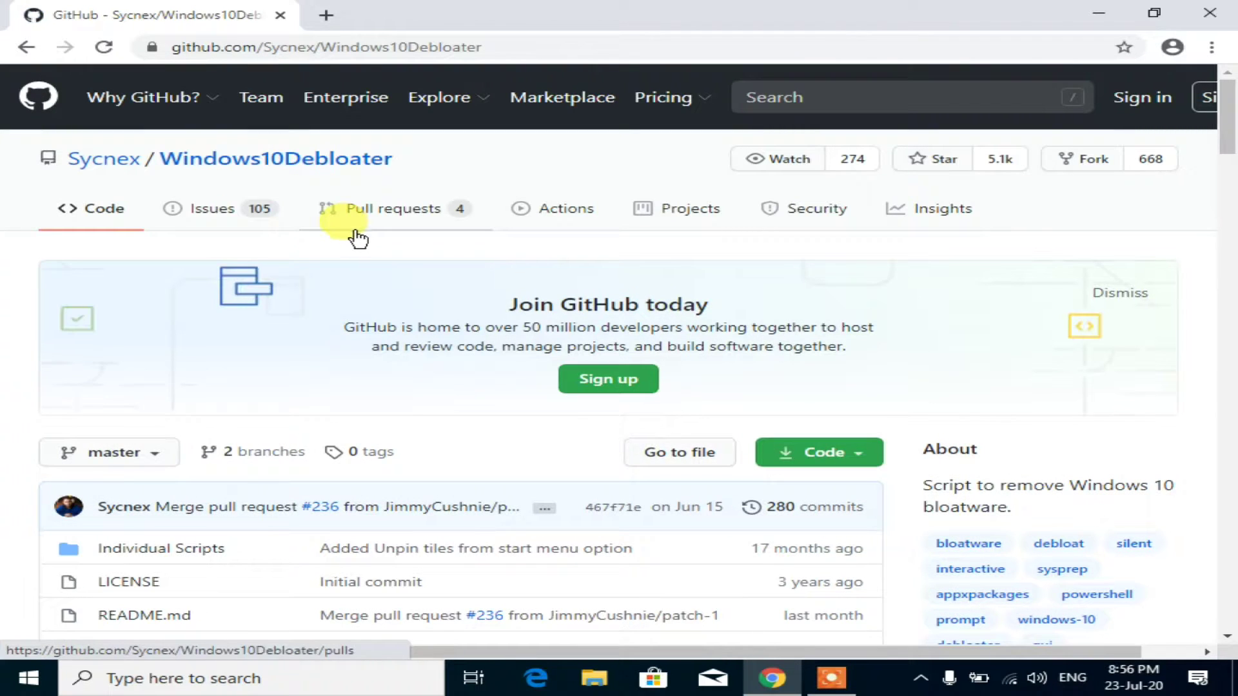
Step: Download the repository as a ZIP archive (37.0 KB) via Code > Download ZIP
{"action": "scroll", "coordinate": [767, 348], "scroll_direction": "down", "scroll_amount": 2}
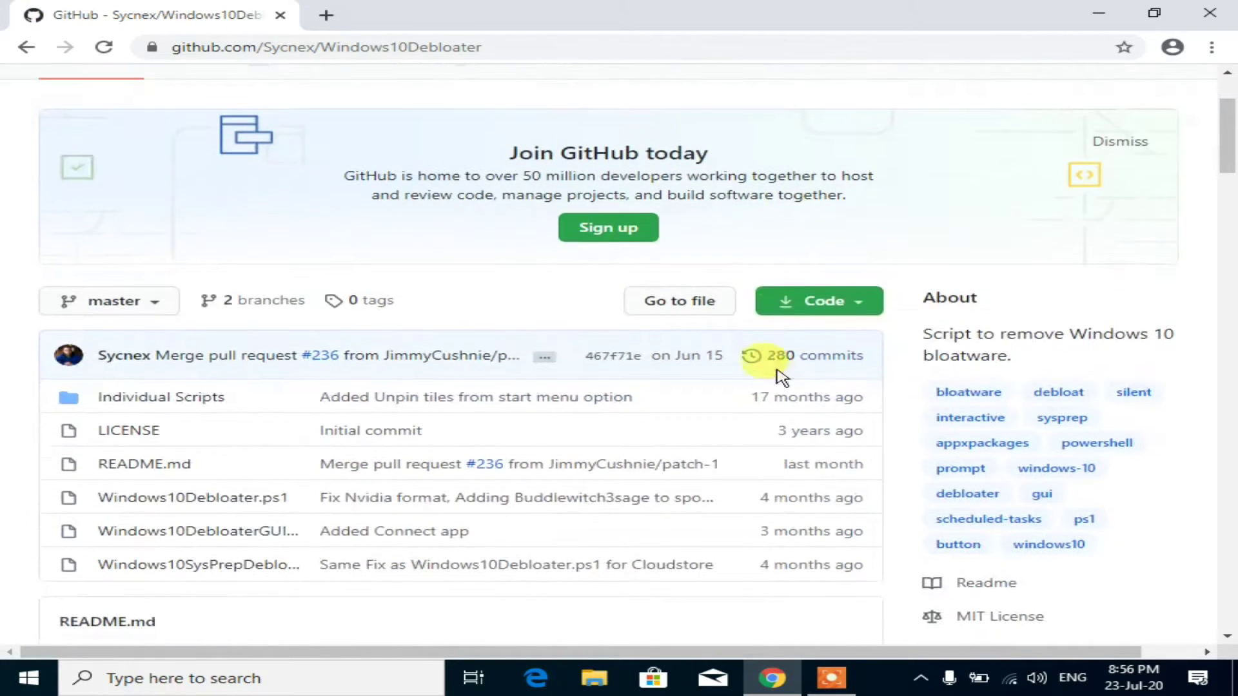
{"action": "left_click", "coordinate": [855, 309]}
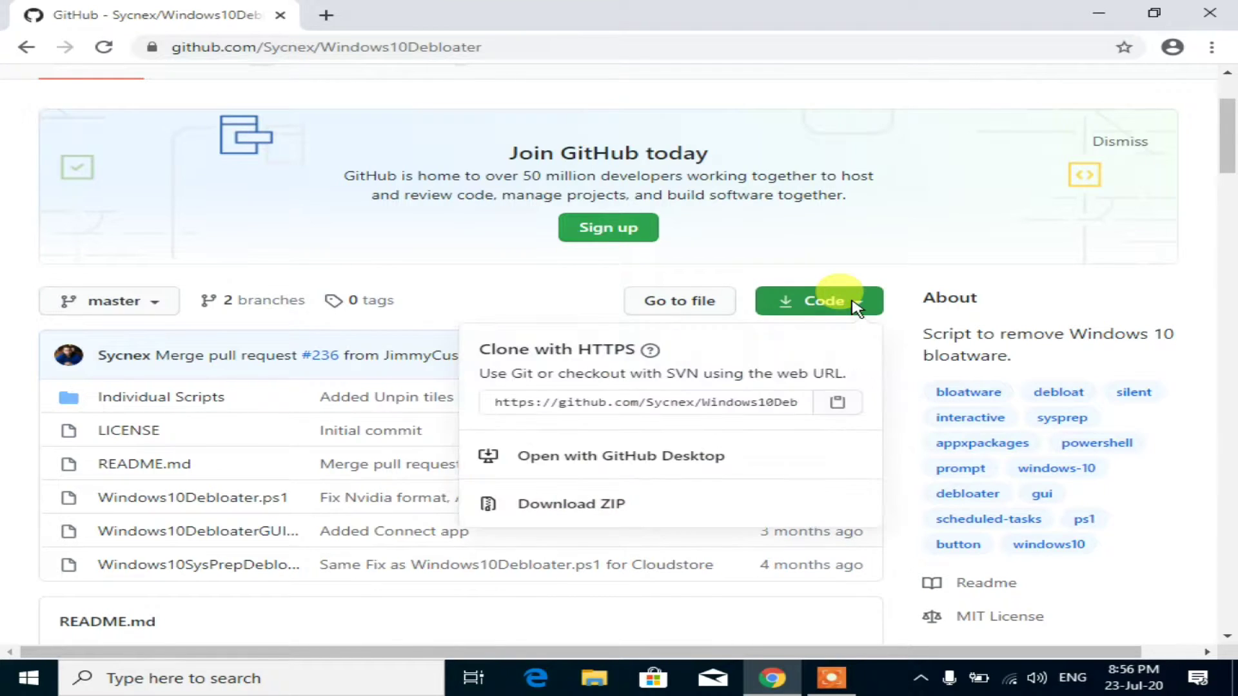
{"action": "left_click", "coordinate": [594, 511]}
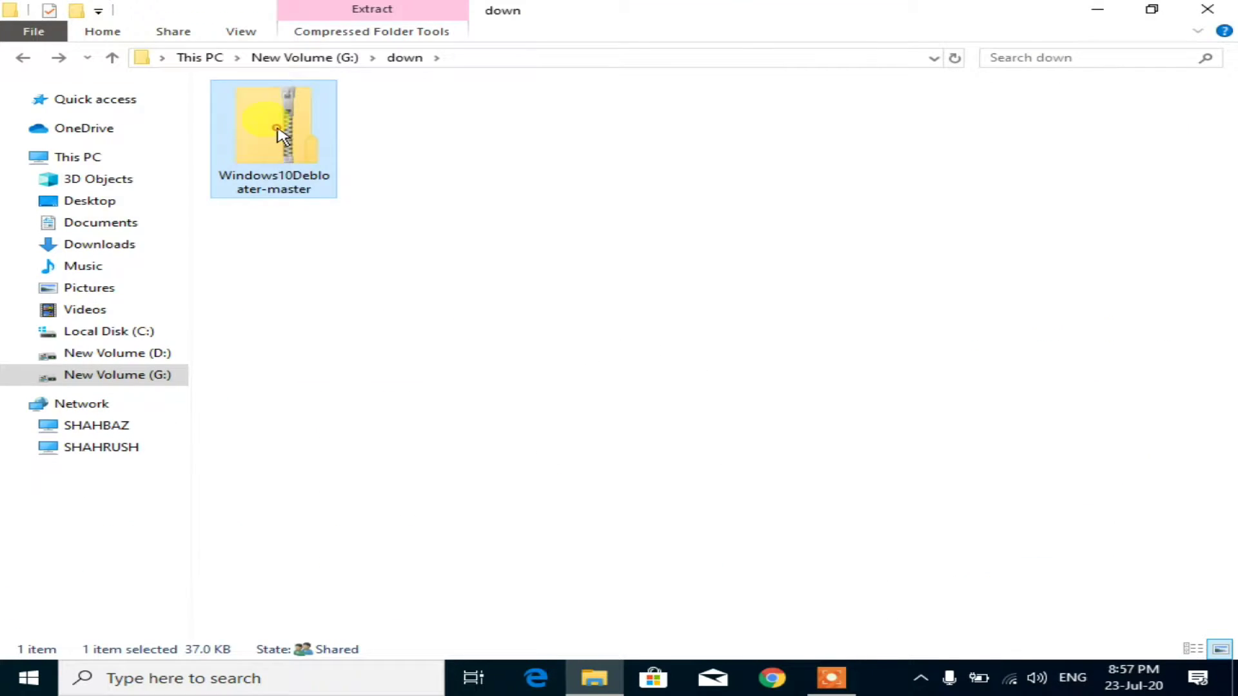
Step: Extract the downloaded zip and open the Windows10Debloater-master folder
{"action": "right_click", "coordinate": [277, 132]}
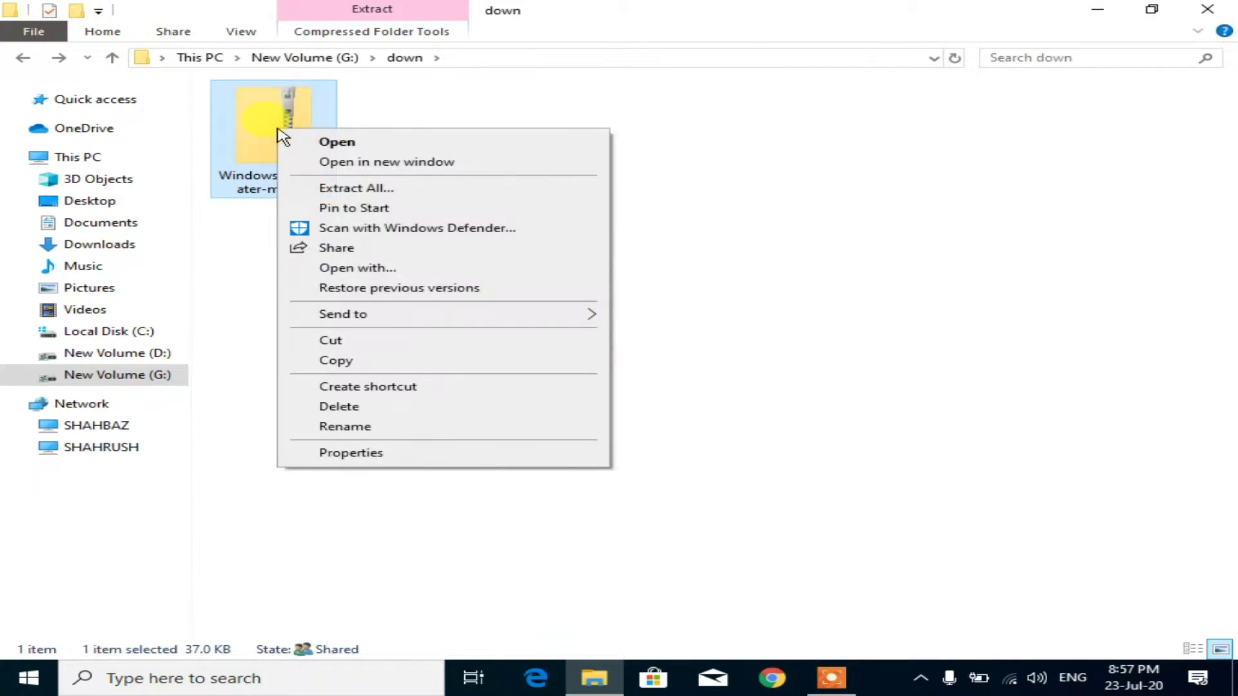
{"action": "left_click", "coordinate": [369, 192]}
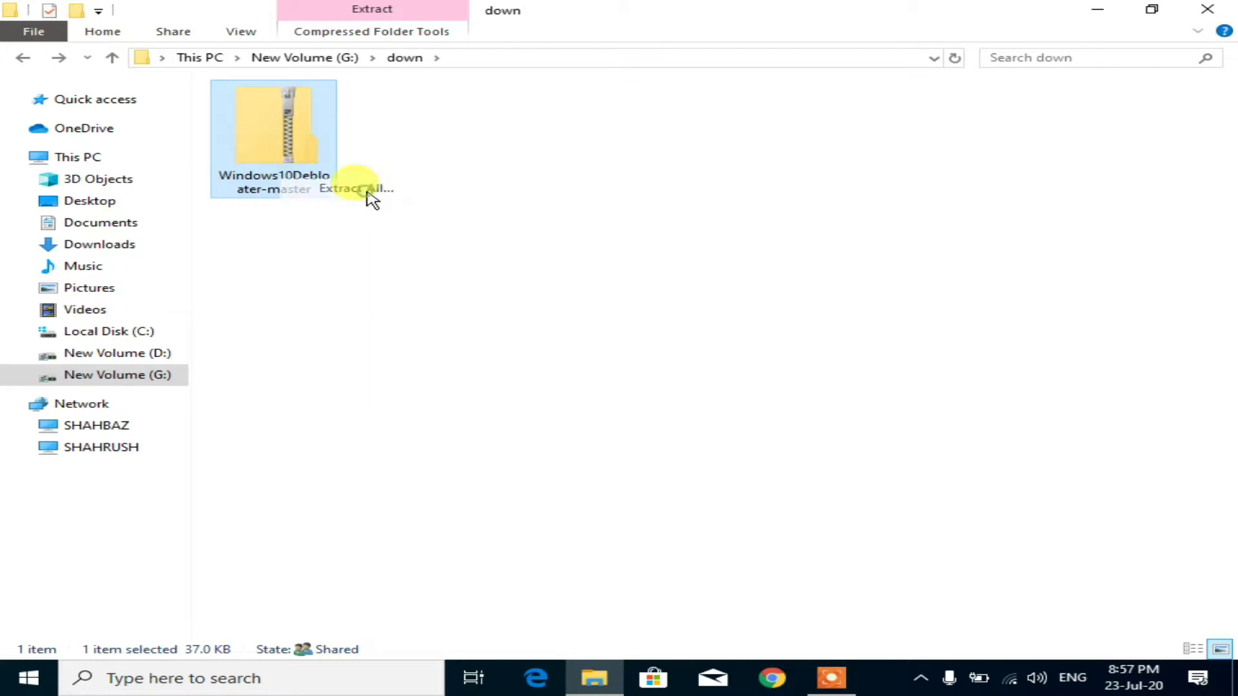
{"action": "left_click", "coordinate": [836, 513]}
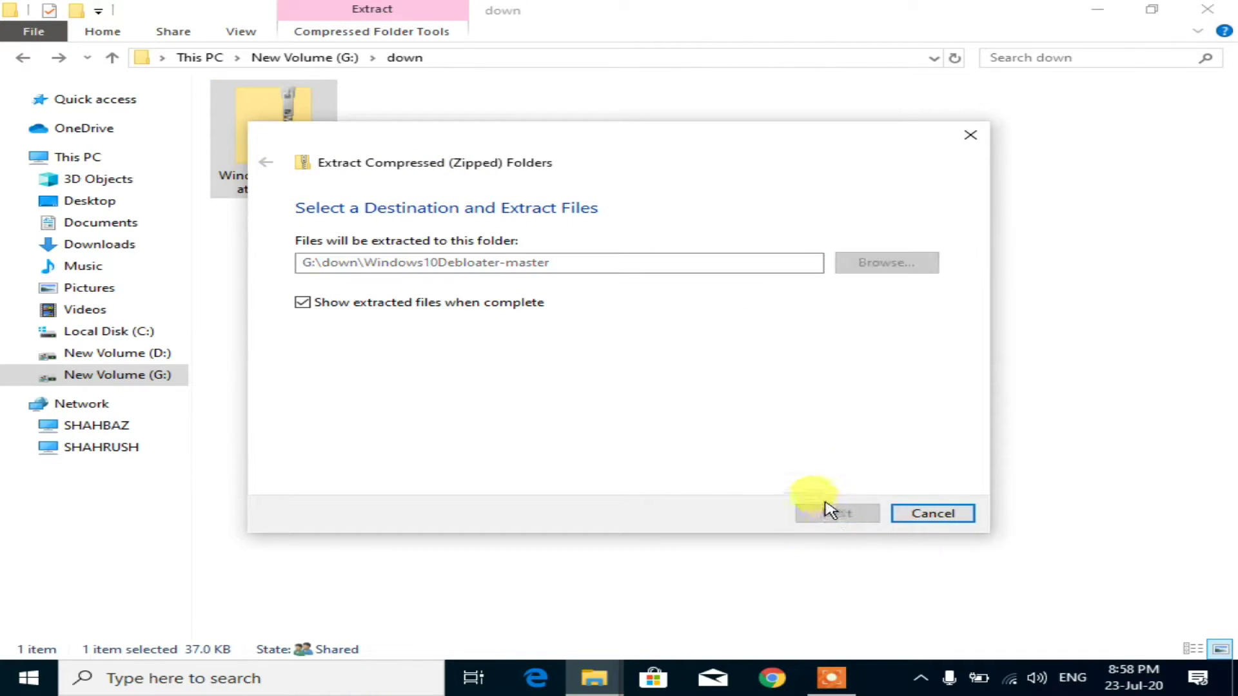
{"action": "double_click", "coordinate": [274, 115]}
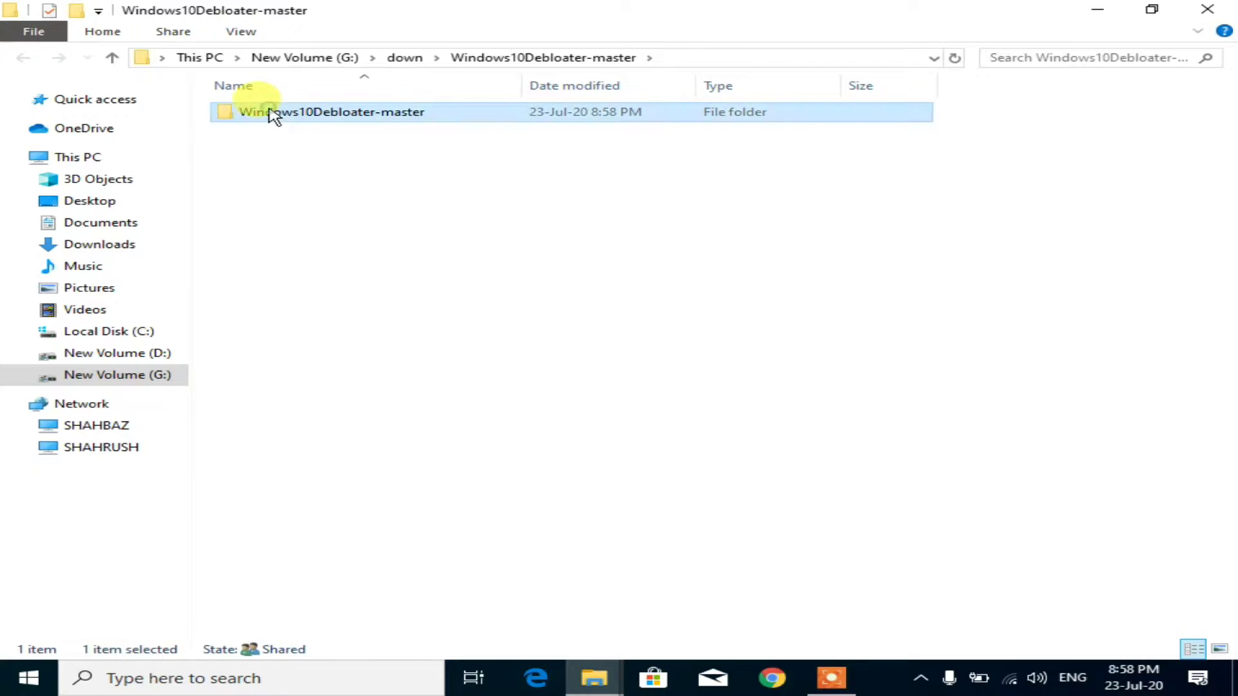
Step: Show the folder's six items as large icons
{"action": "right_click", "coordinate": [373, 304]}
{"action": "mouse_move", "coordinate": [547, 337]}
{"action": "left_click", "coordinate": [741, 365]}
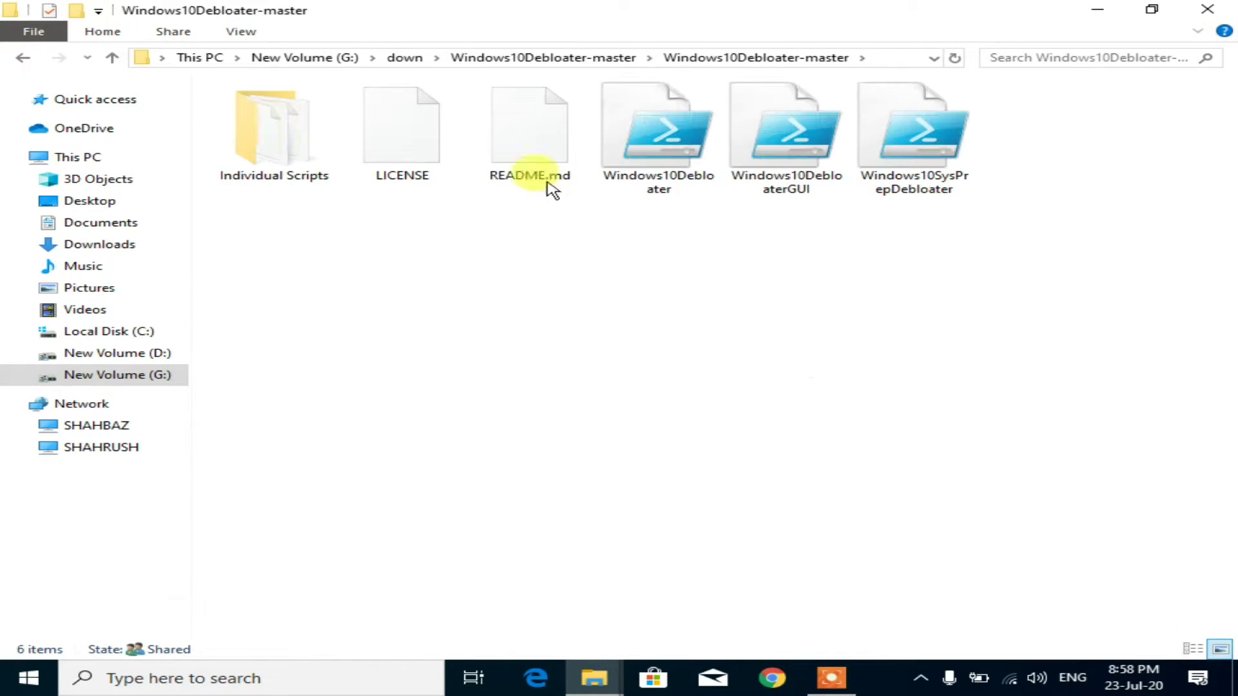
Step: Open README.md with Notepad through Open with > More apps
{"action": "left_click", "coordinate": [538, 153]}
{"action": "right_click", "coordinate": [514, 139]}
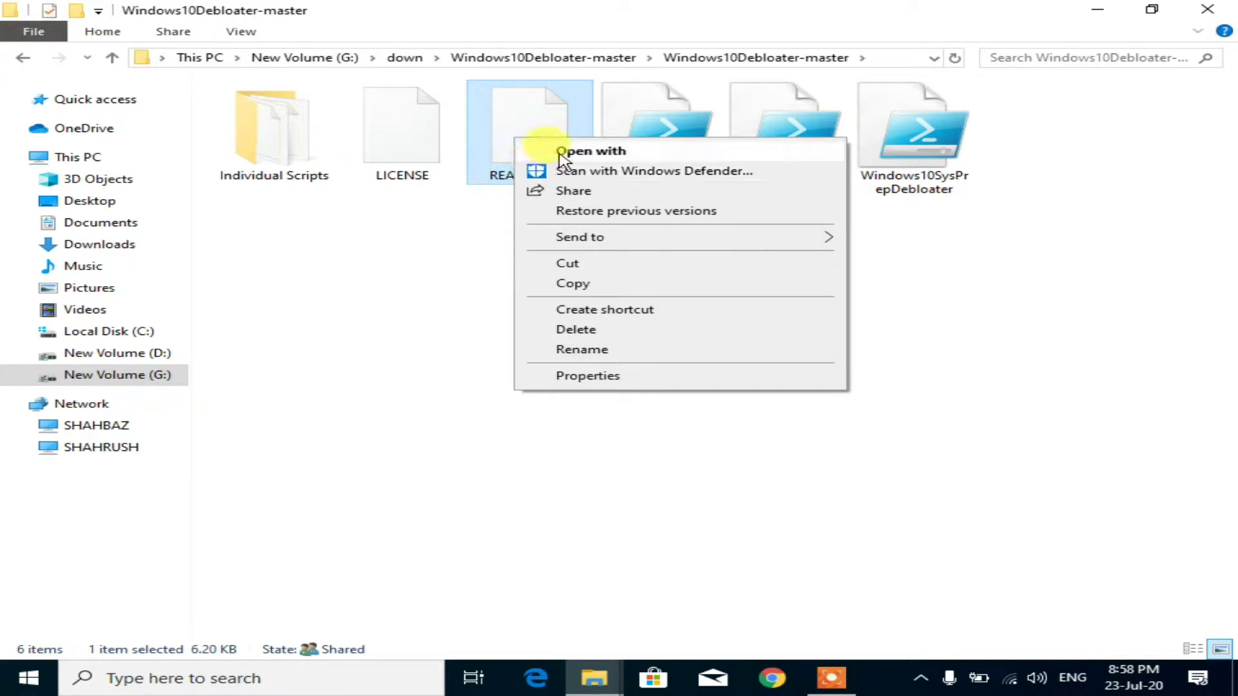
{"action": "left_click", "coordinate": [546, 152]}
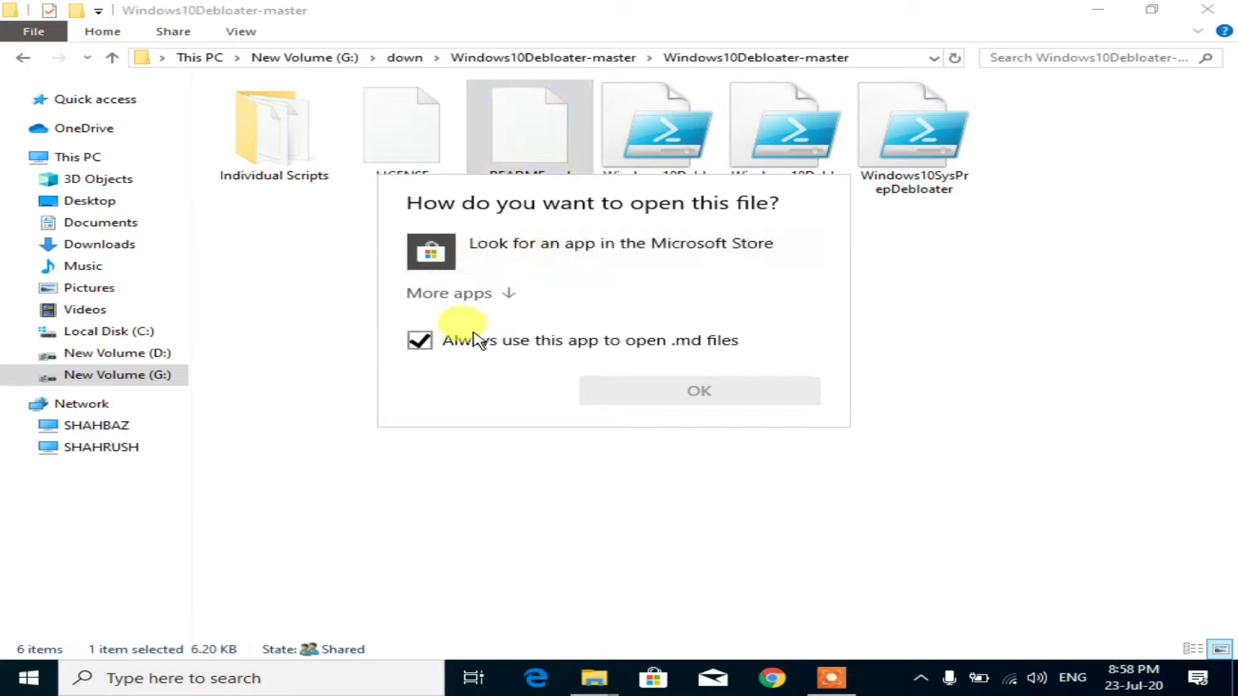
{"action": "left_click", "coordinate": [482, 295]}
{"action": "left_click", "coordinate": [431, 355]}
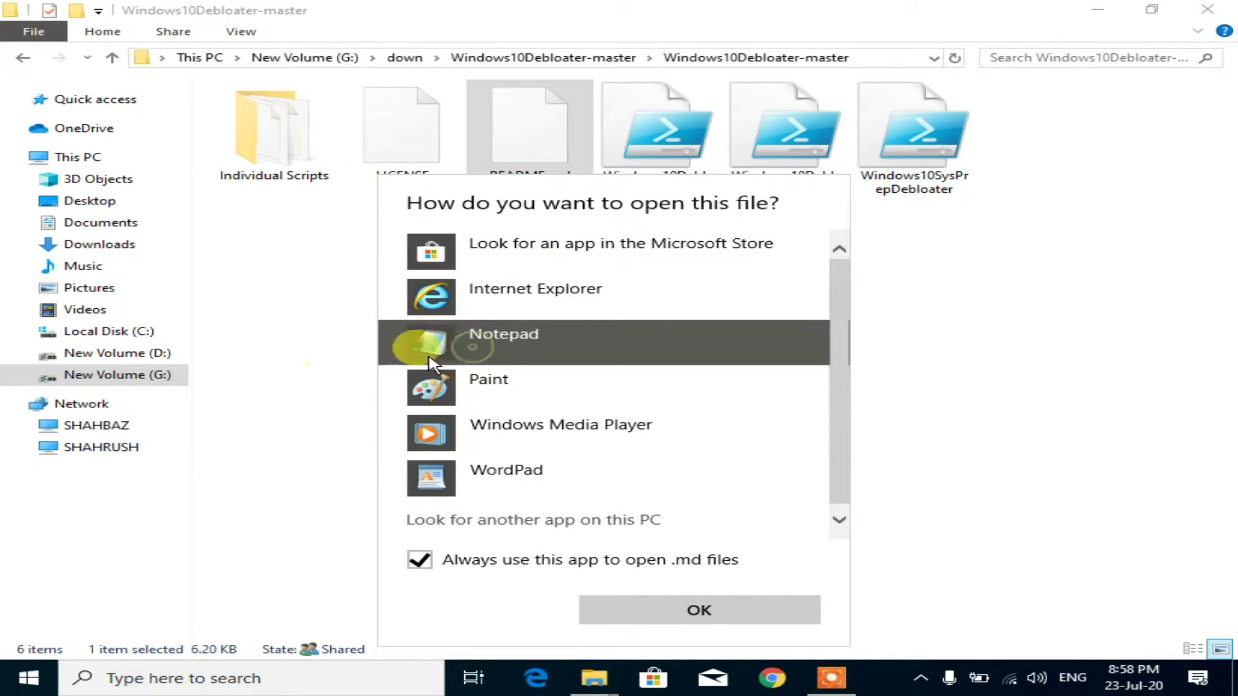
{"action": "left_click", "coordinate": [658, 603]}
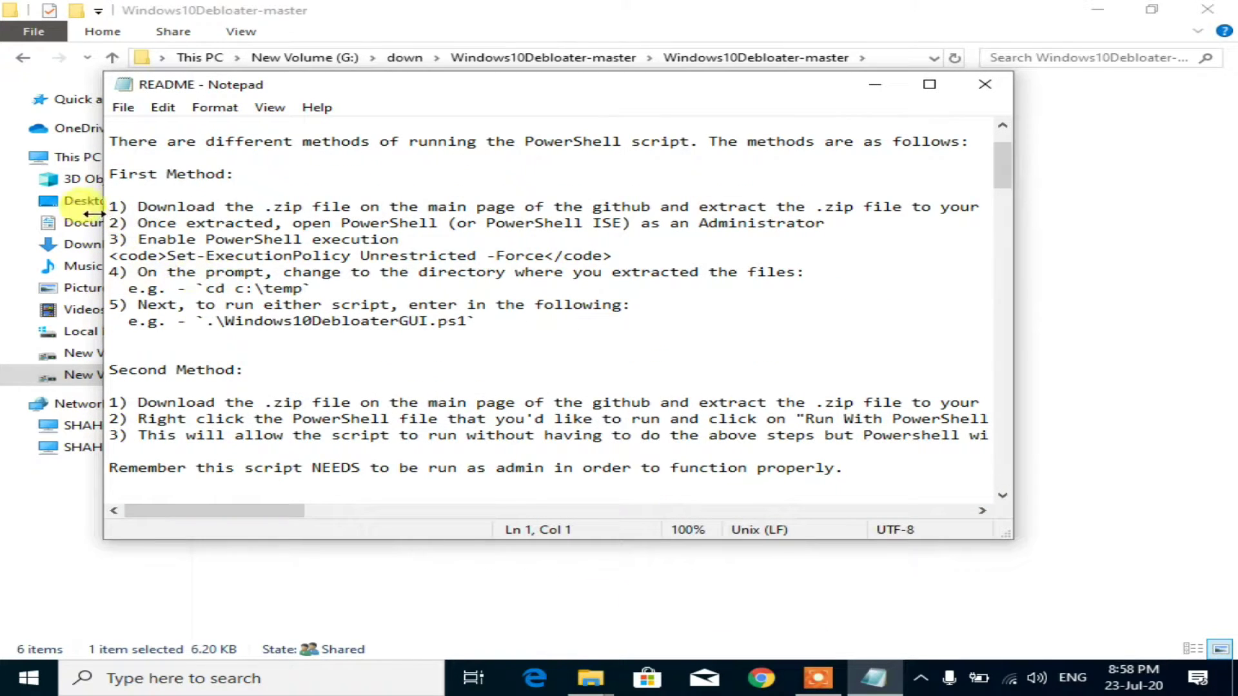
Step: Read the README's First Method and Second Method instructions, highlighting the key sections
{"action": "left_click_drag", "start_coordinate": [109, 174], "coordinate": [235, 174]}
{"action": "left_click_drag", "start_coordinate": [115, 372], "coordinate": [327, 387]}
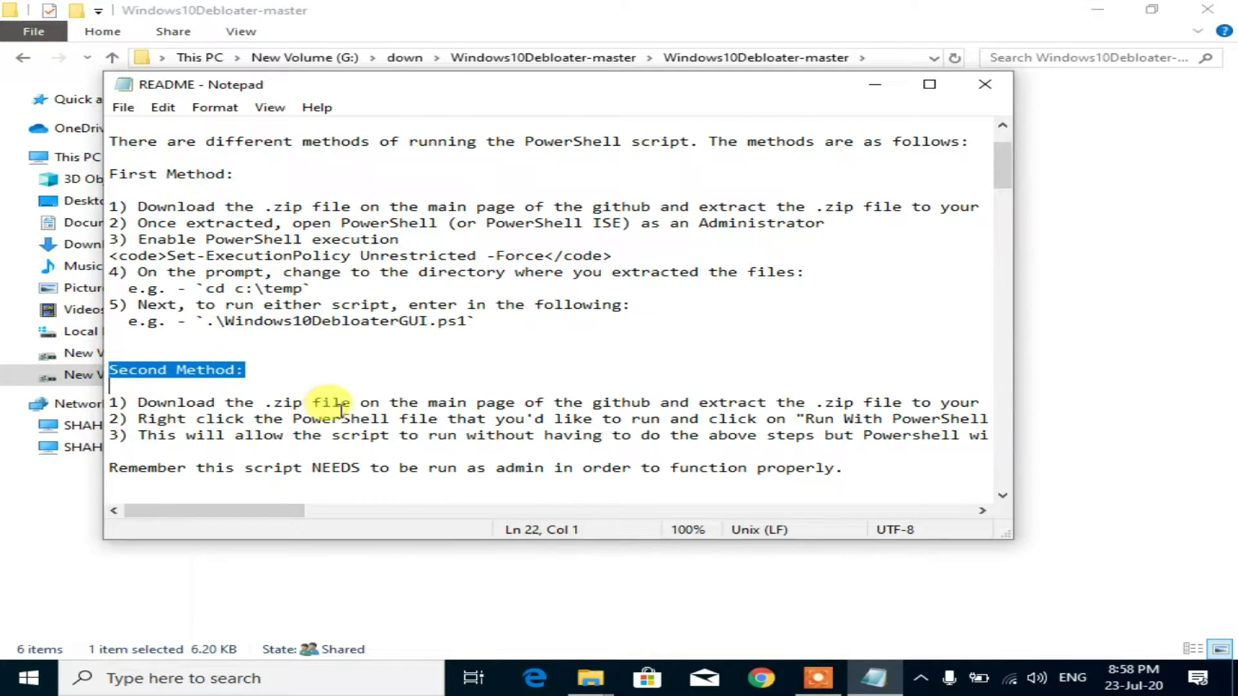
{"action": "scroll", "coordinate": [326, 395], "scroll_direction": "down", "scroll_amount": 2}
{"action": "scroll", "coordinate": [249, 428], "scroll_direction": "down", "scroll_amount": 2}
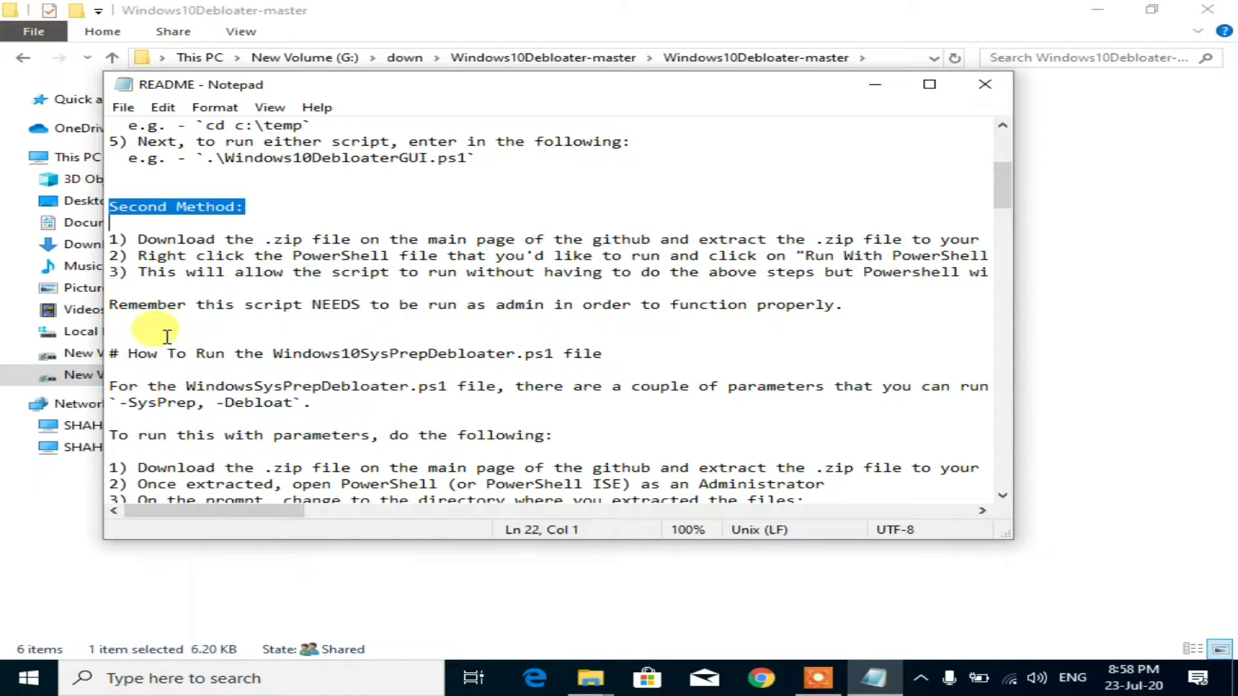
{"action": "left_click_drag", "start_coordinate": [128, 239], "coordinate": [565, 435]}
{"action": "left_click", "coordinate": [565, 435]}
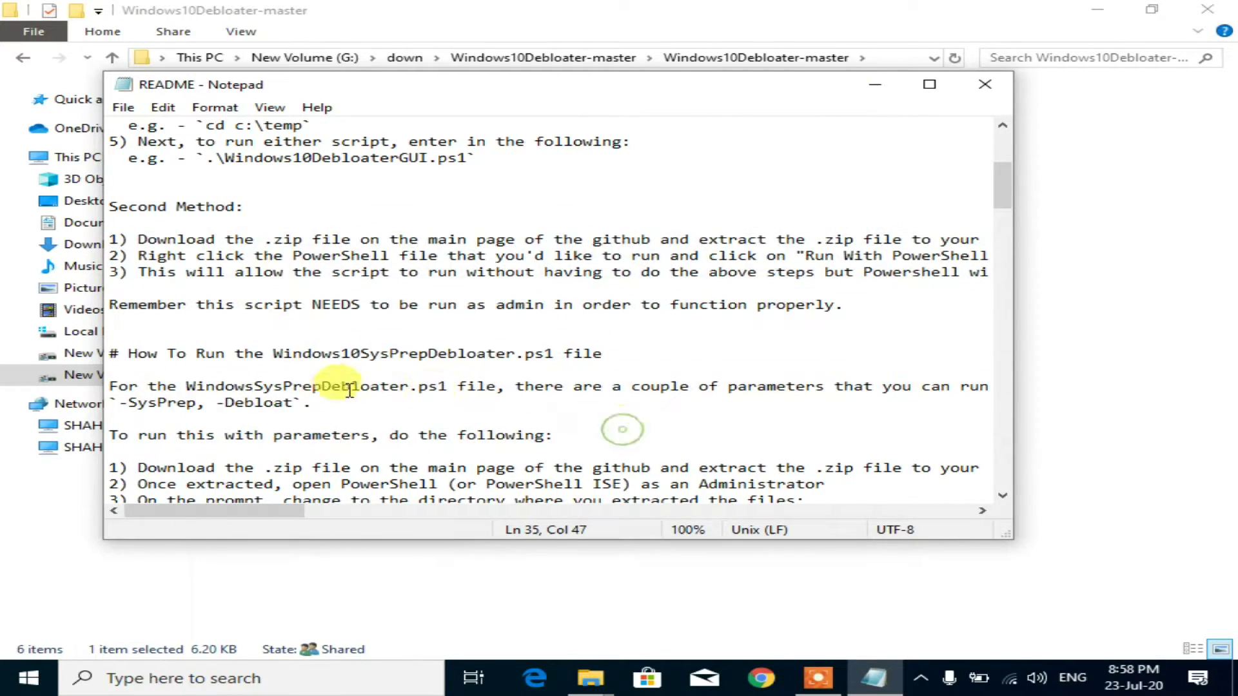
Step: Close Notepad and select the Windows10DebloaterGUI script in File Explorer
{"action": "left_click", "coordinate": [997, 97]}
{"action": "left_click", "coordinate": [606, 288]}
{"action": "left_click", "coordinate": [791, 143]}
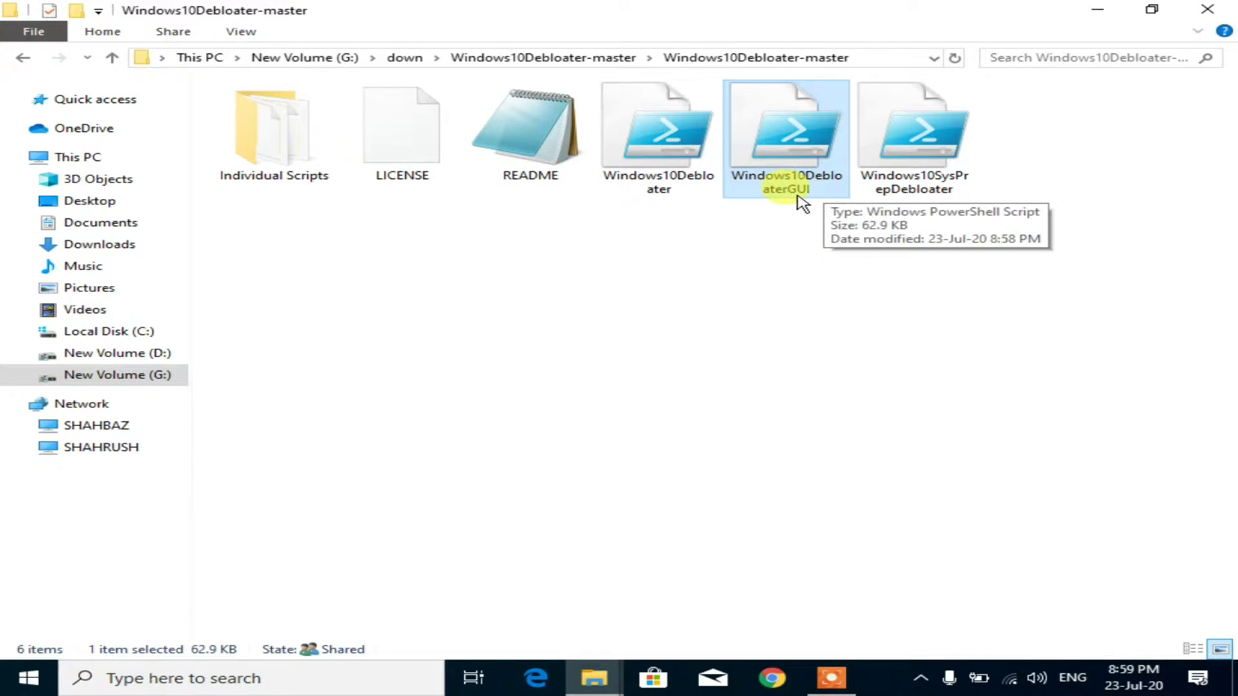
Step: Run Windows10DebloaterGUI with PowerShell, allowing it past the security warning
{"action": "right_click", "coordinate": [765, 122]}
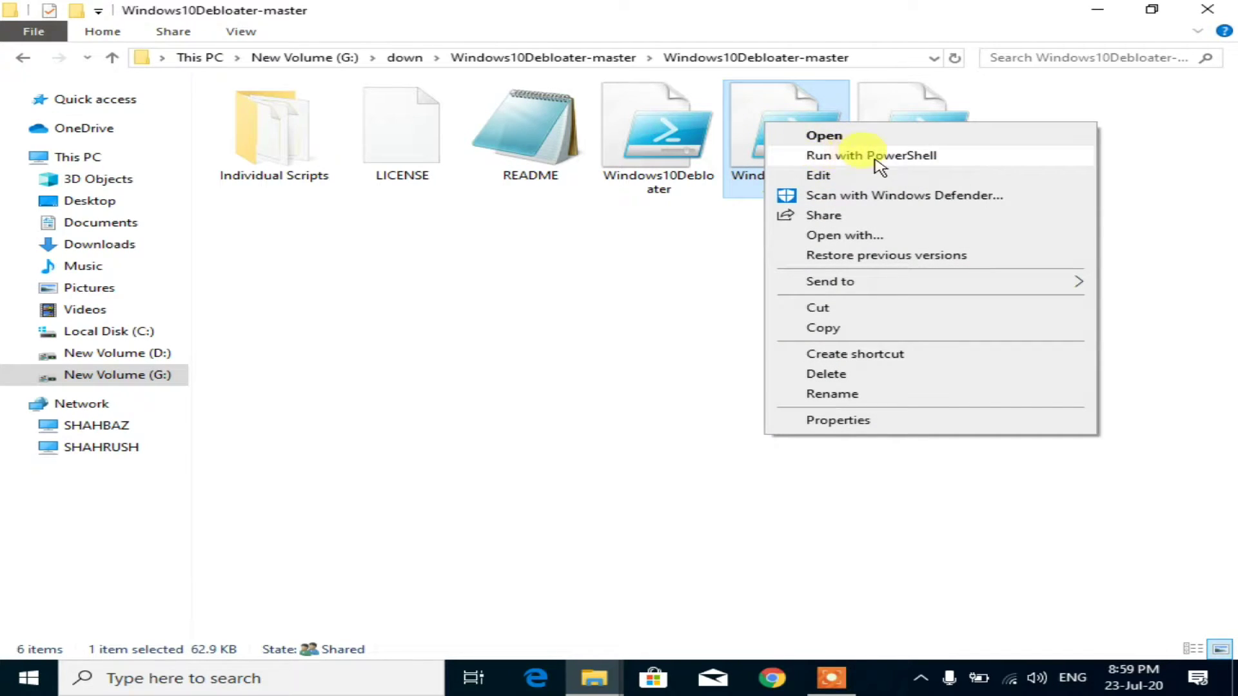
{"action": "left_click", "coordinate": [918, 160]}
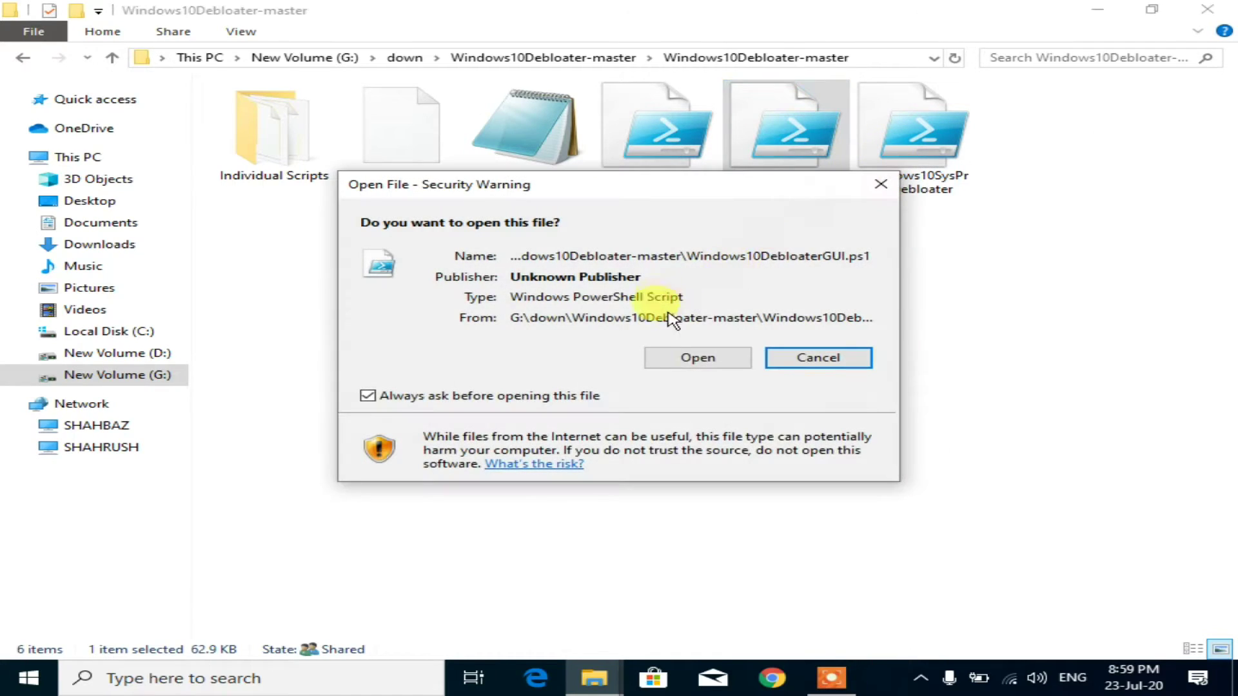
{"action": "left_click", "coordinate": [691, 361]}
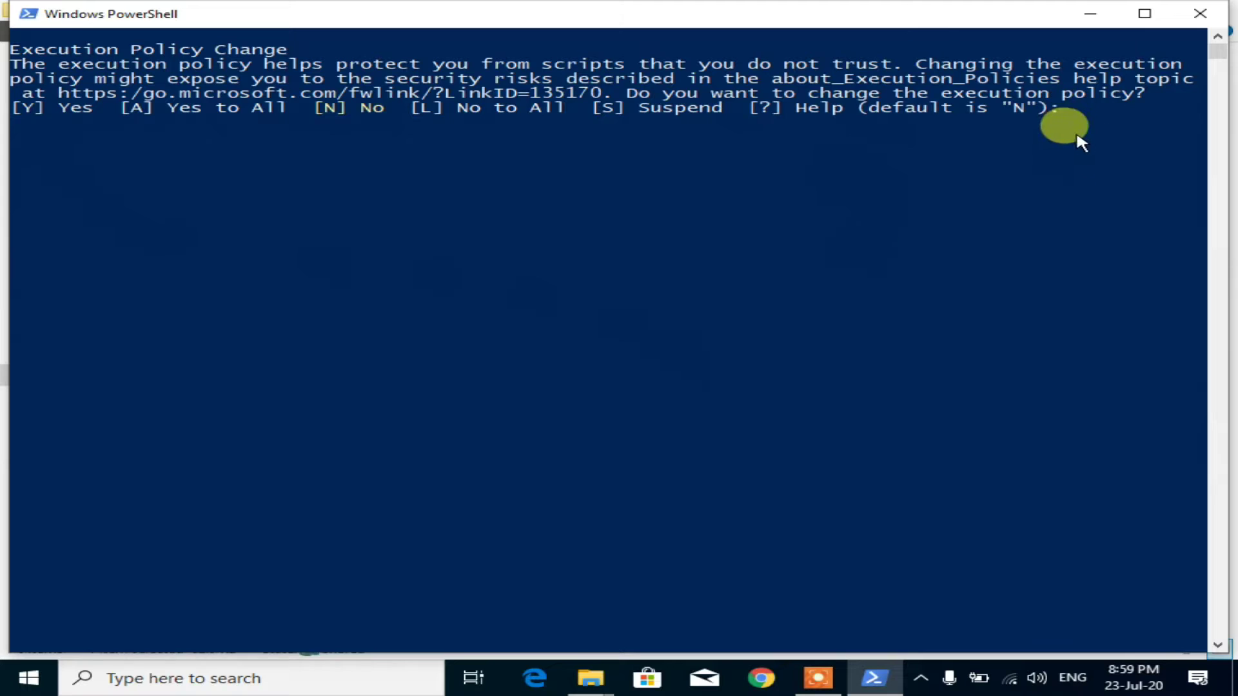
Step: Accept the execution policy with 'y', tile debloater right and console left, then open Customize Whitelist and Blacklist
{"action": "type", "text": "y"}
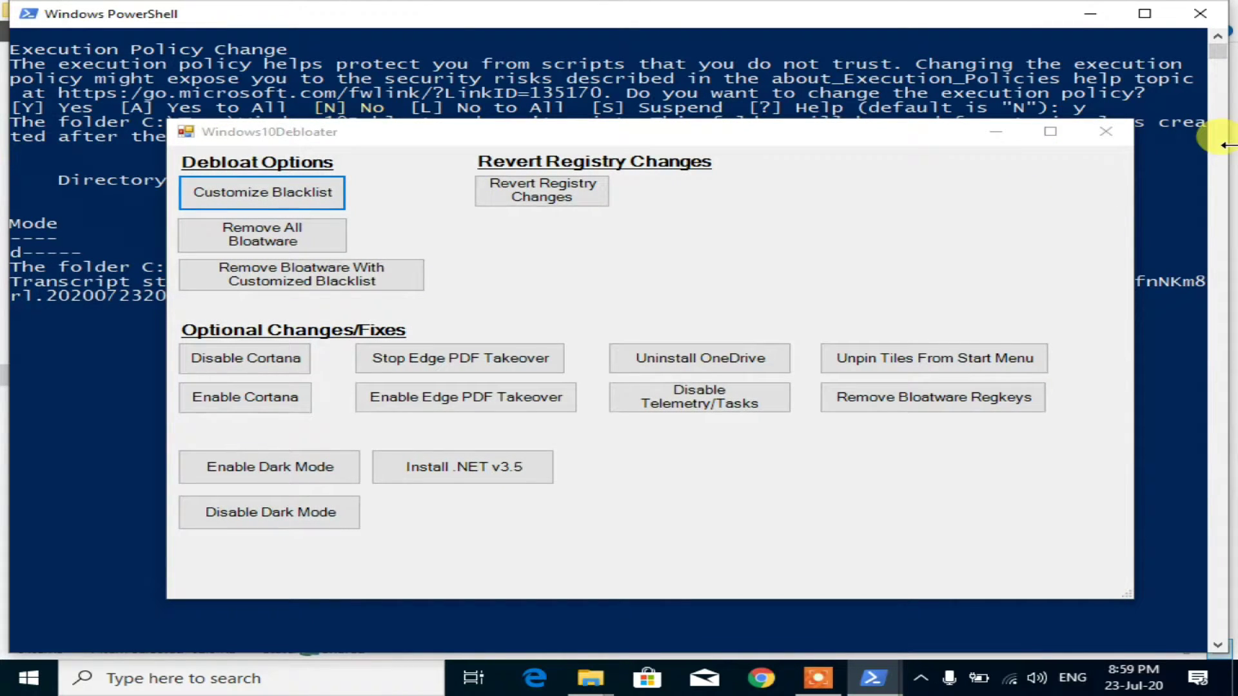
{"action": "left_click_drag", "start_coordinate": [1224, 145], "coordinate": [580, 133]}
{"action": "left_click_drag", "start_coordinate": [328, 135], "coordinate": [461, 45]}
{"action": "key", "text": "super+Right"}
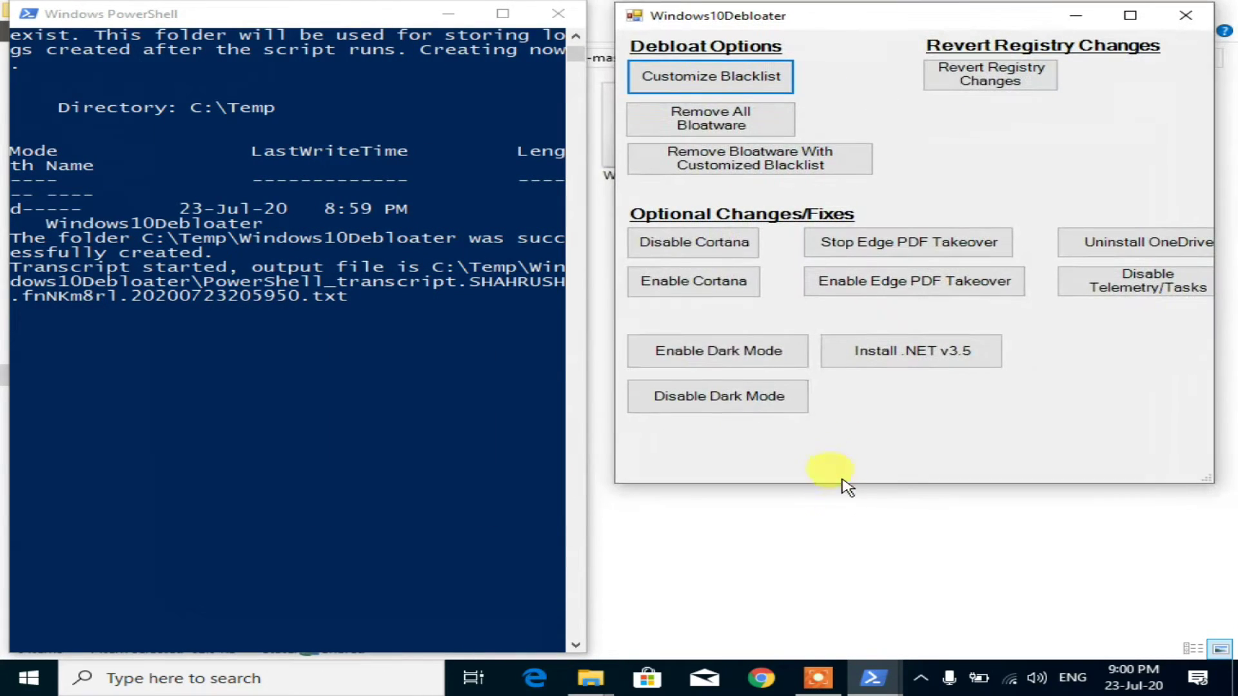
{"action": "key", "text": "Return"}
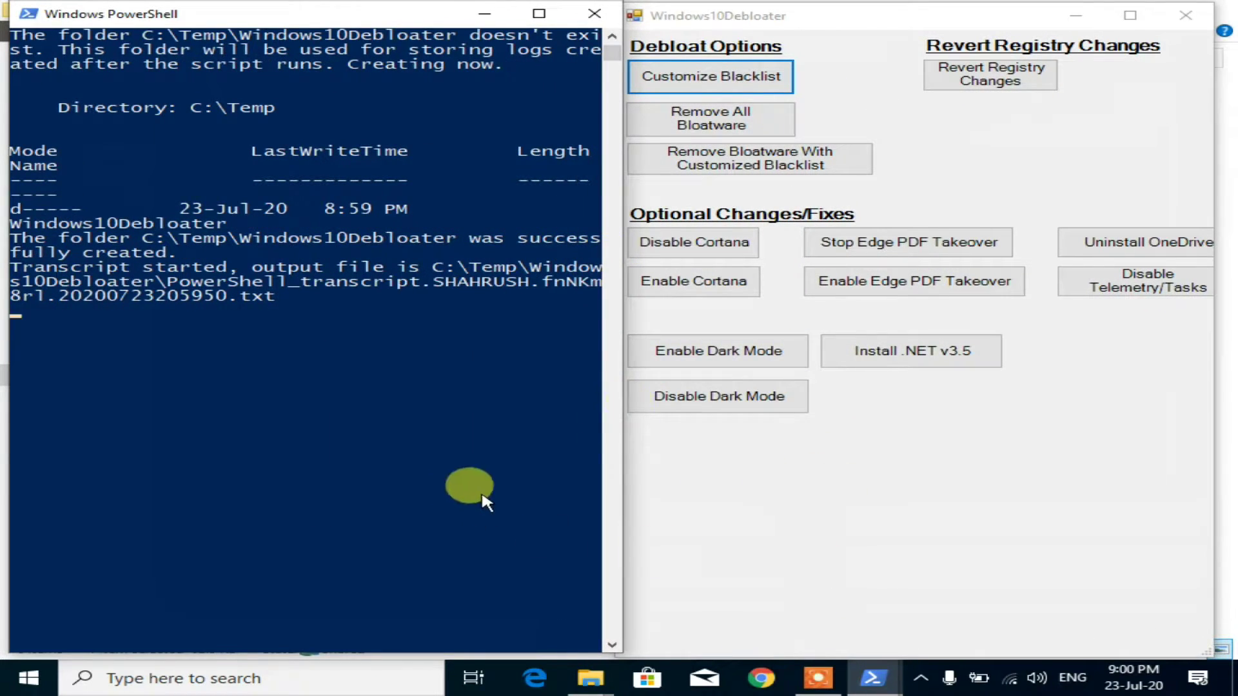
{"action": "left_click", "coordinate": [744, 74]}
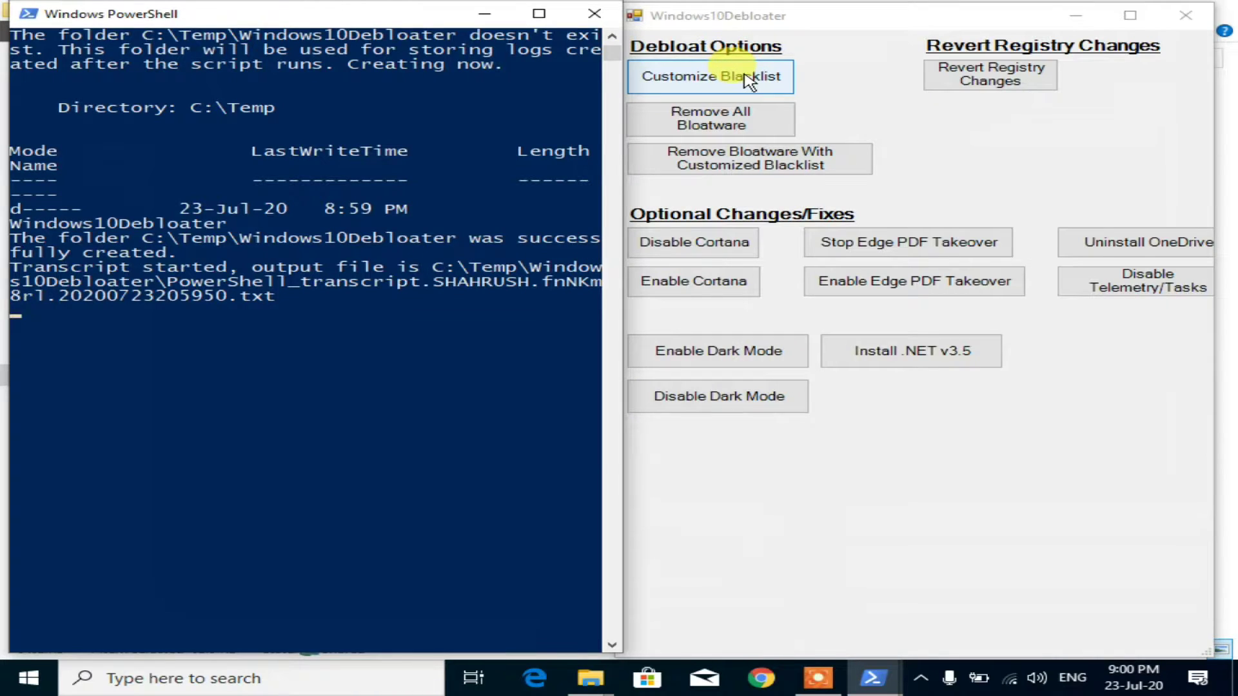
{"action": "left_click", "coordinate": [748, 79]}
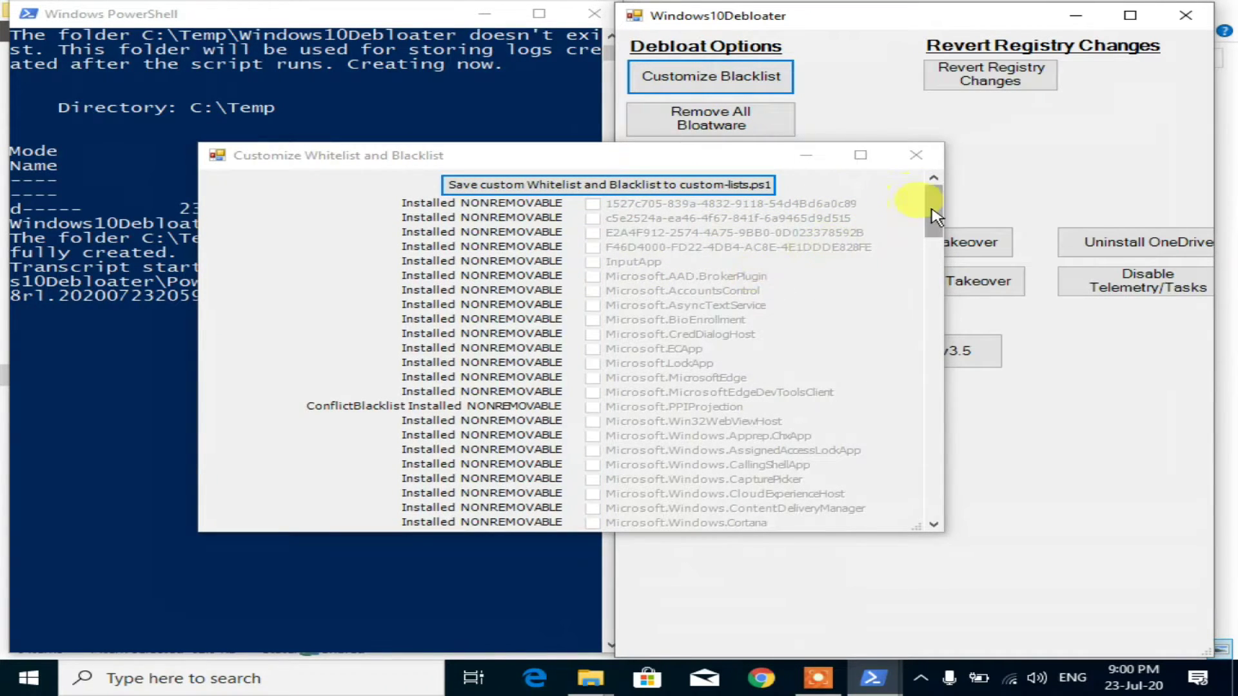
{"action": "left_click_drag", "start_coordinate": [752, 142], "coordinate": [751, 1]}
{"action": "double_click", "coordinate": [580, 532]}
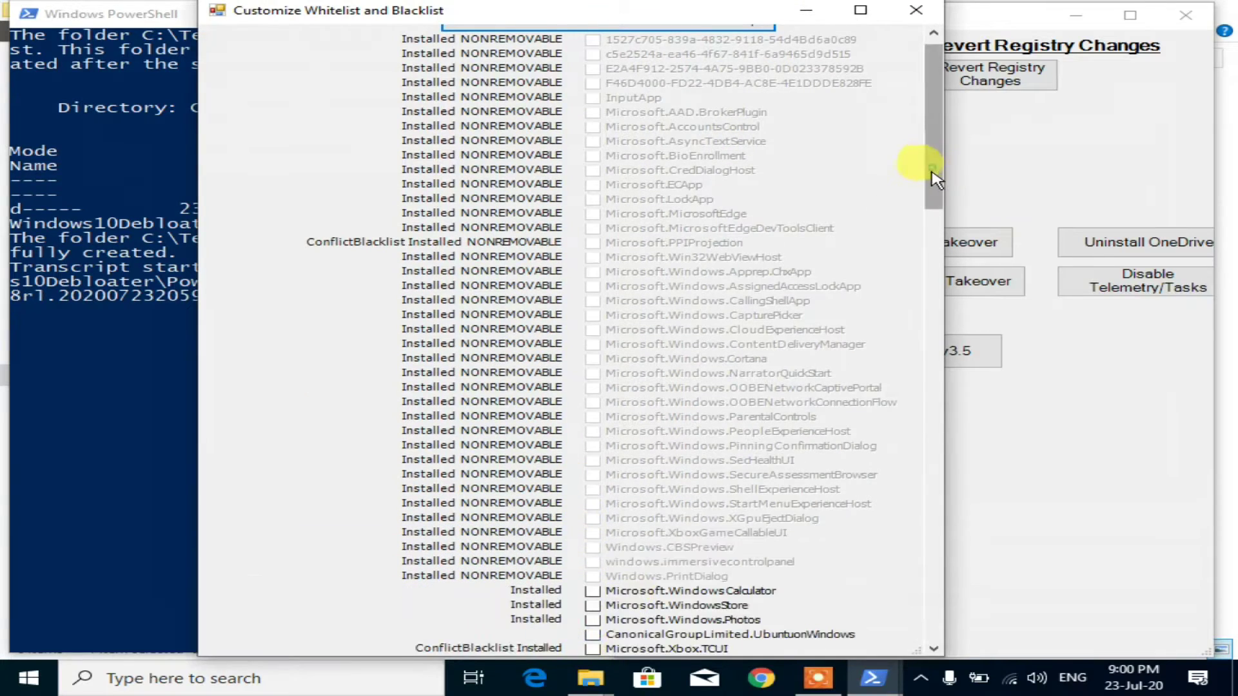
{"action": "scroll", "coordinate": [911, 243], "scroll_direction": "down", "scroll_amount": 10}
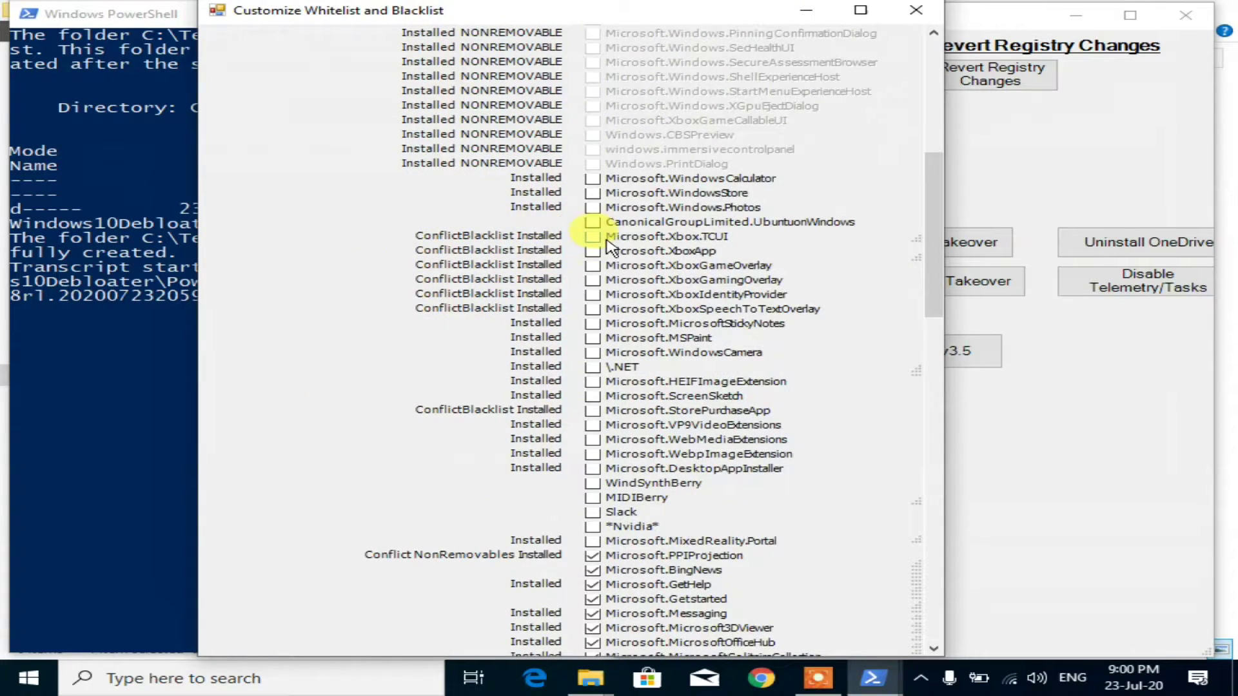
{"action": "left_click_drag", "start_coordinate": [934, 267], "coordinate": [915, 619]}
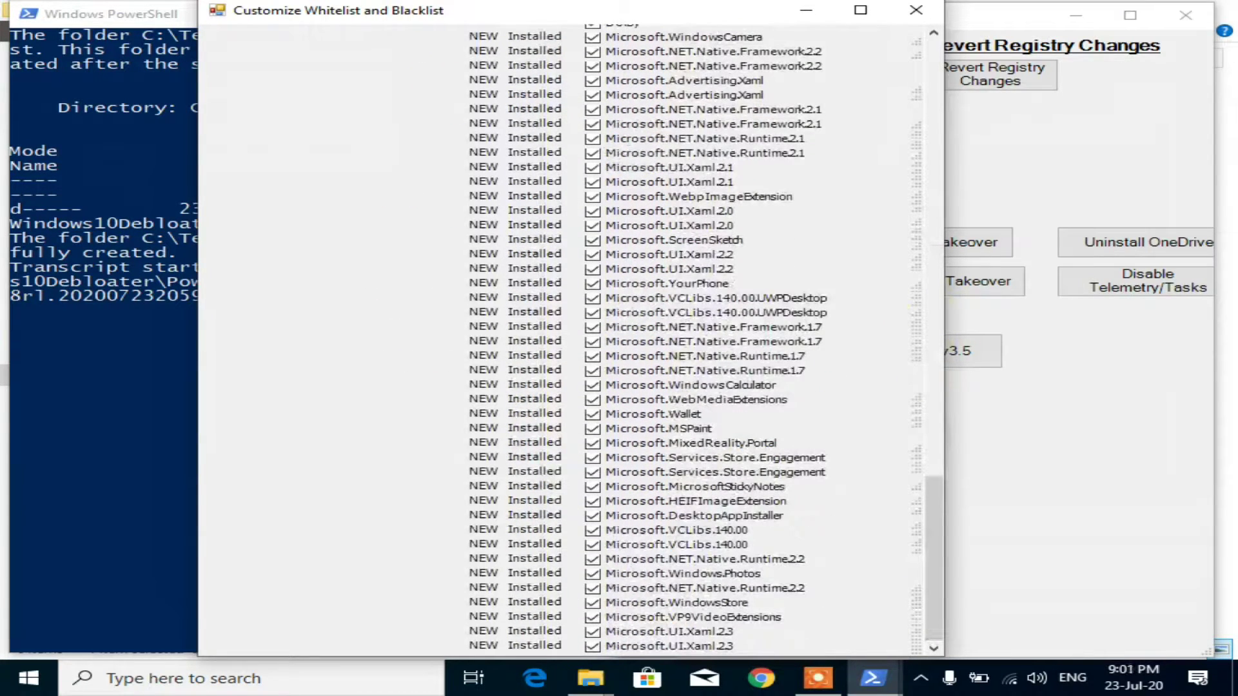
{"action": "left_click", "coordinate": [915, 10]}
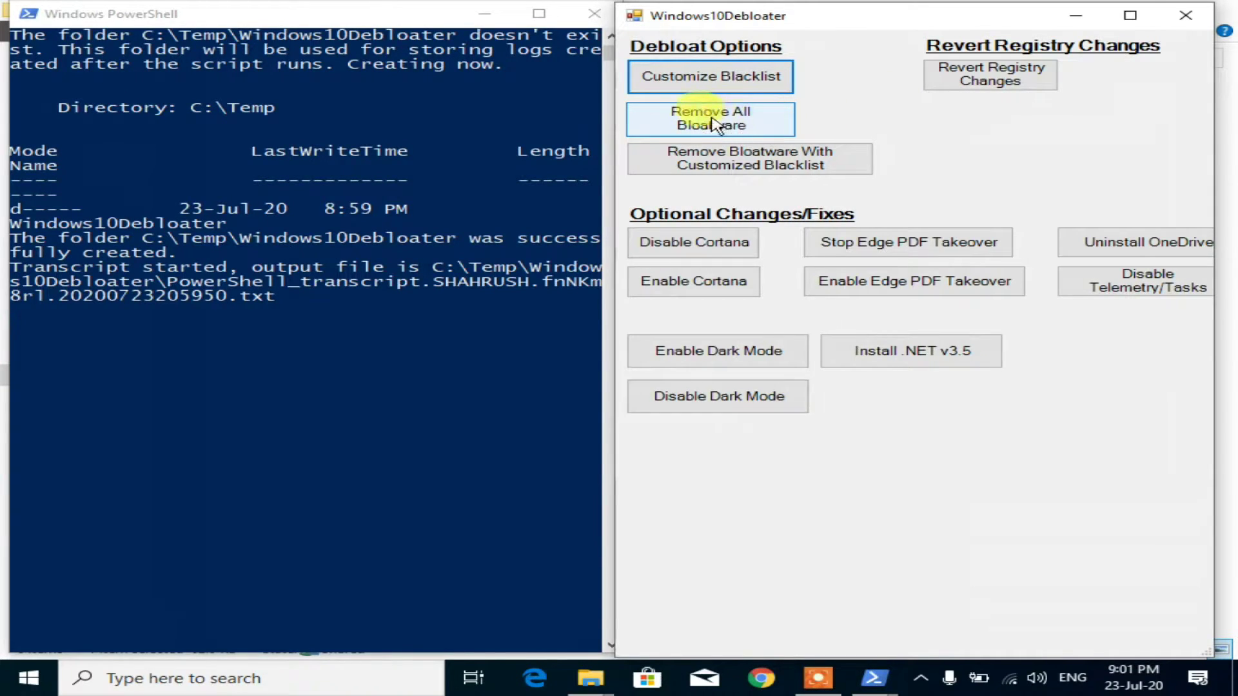
Step: Run Remove All Bloatware, widening the console to follow the log until 'Finished all tasks.'
{"action": "left_click", "coordinate": [759, 124]}
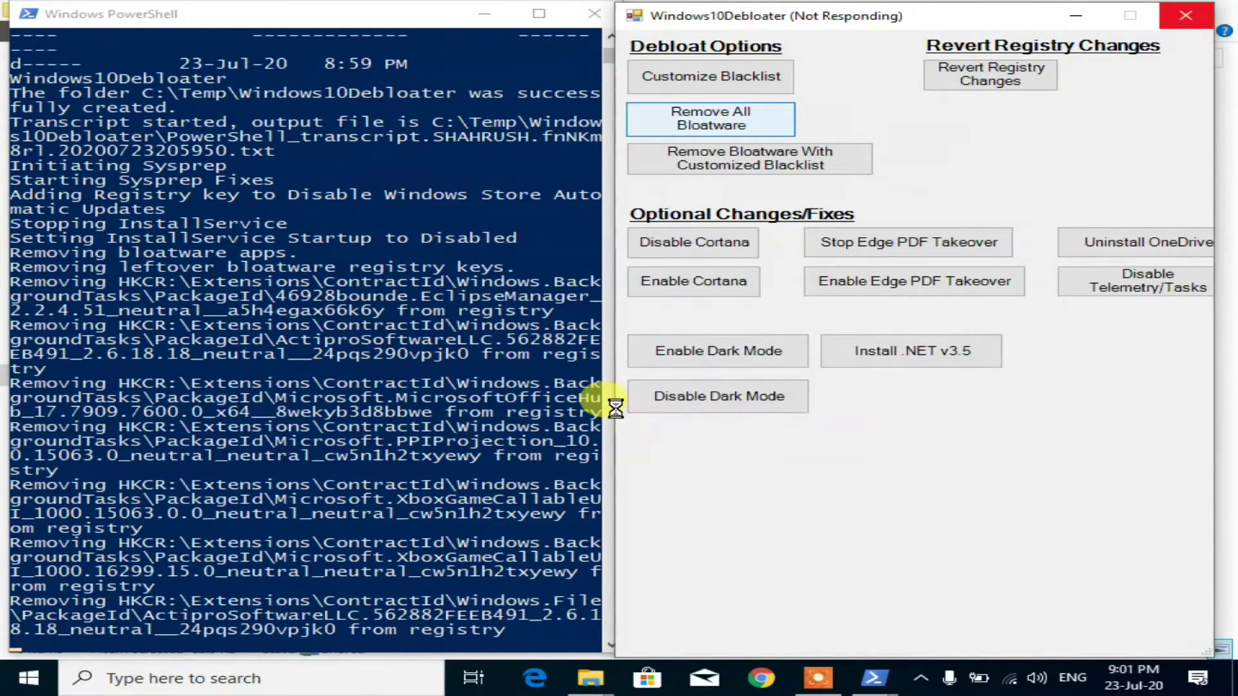
{"action": "left_click", "coordinate": [606, 416]}
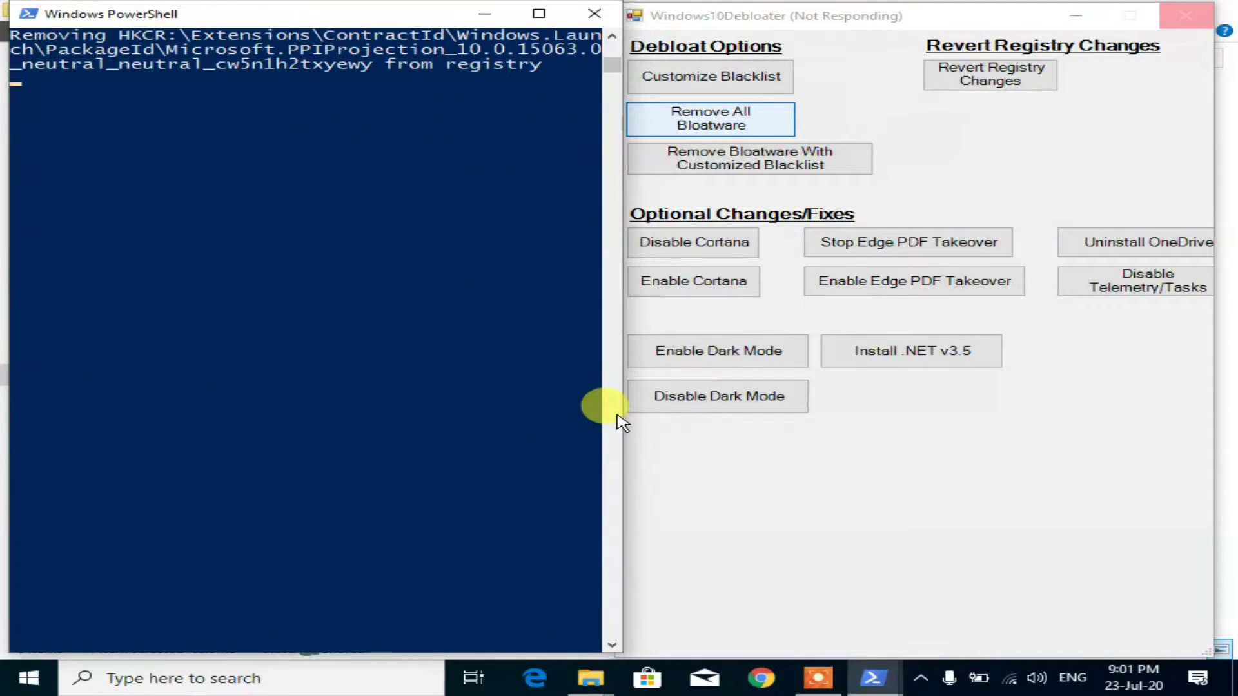
{"action": "left_click_drag", "start_coordinate": [646, 418], "coordinate": [1224, 416]}
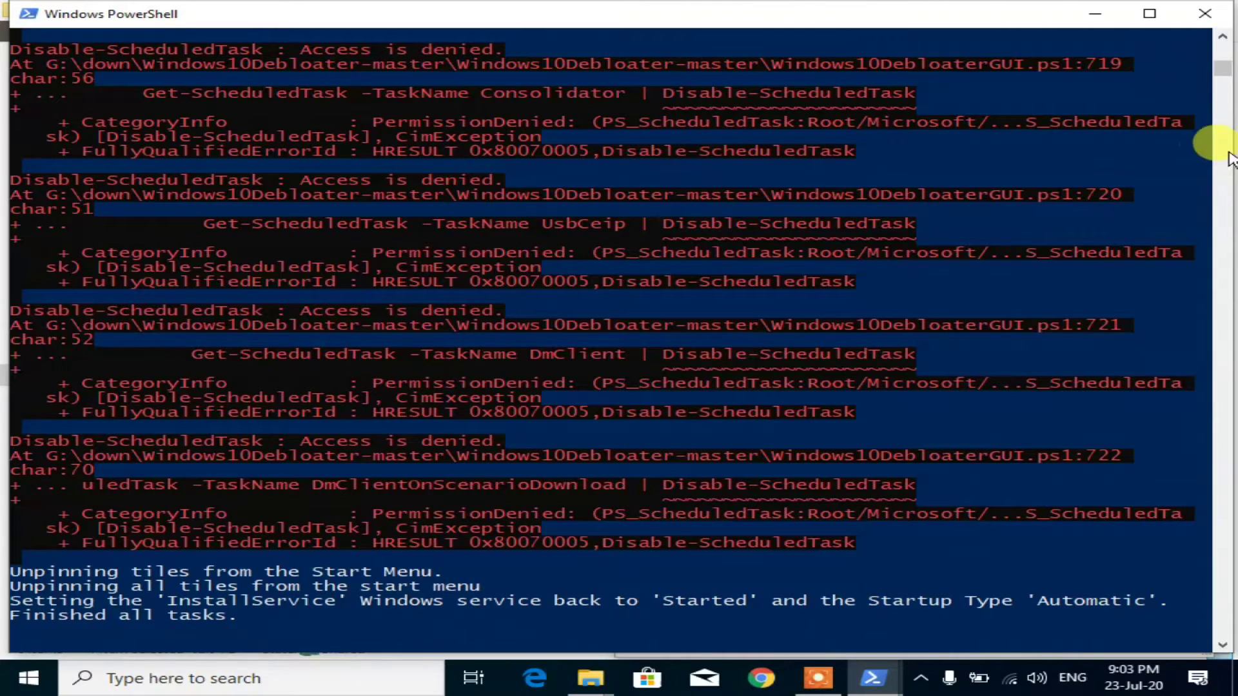
{"action": "left_click_drag", "start_coordinate": [1230, 150], "coordinate": [623, 148]}
{"action": "scroll", "coordinate": [91, 428], "scroll_direction": "down", "scroll_amount": 5}
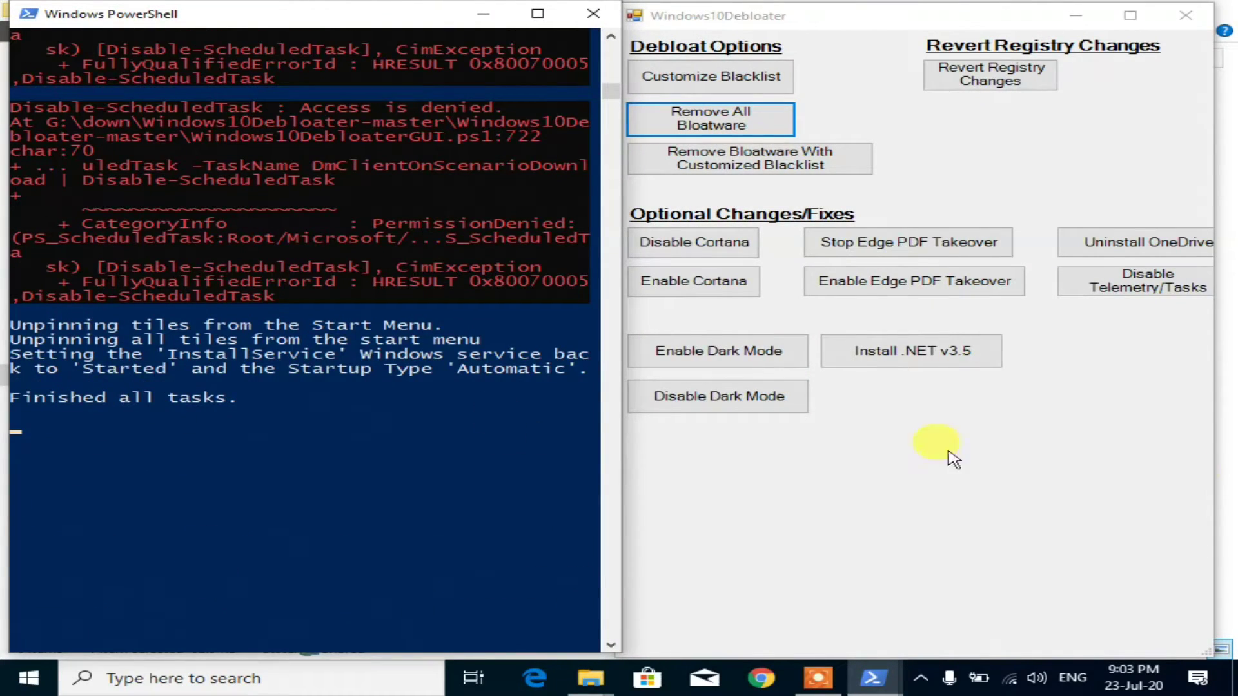
Step: Run the Disable Cortana and Stop Edge PDF Takeover options in the debloater
{"action": "left_click", "coordinate": [1070, 493]}
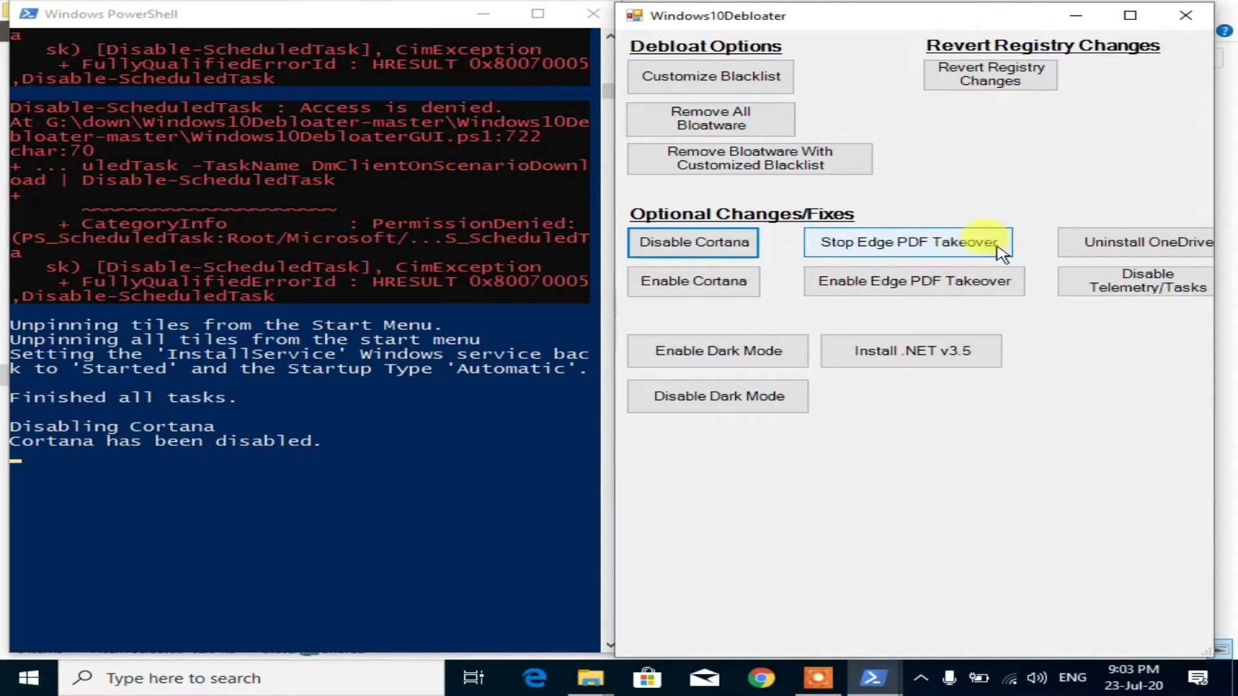
{"action": "left_click", "coordinate": [935, 250]}
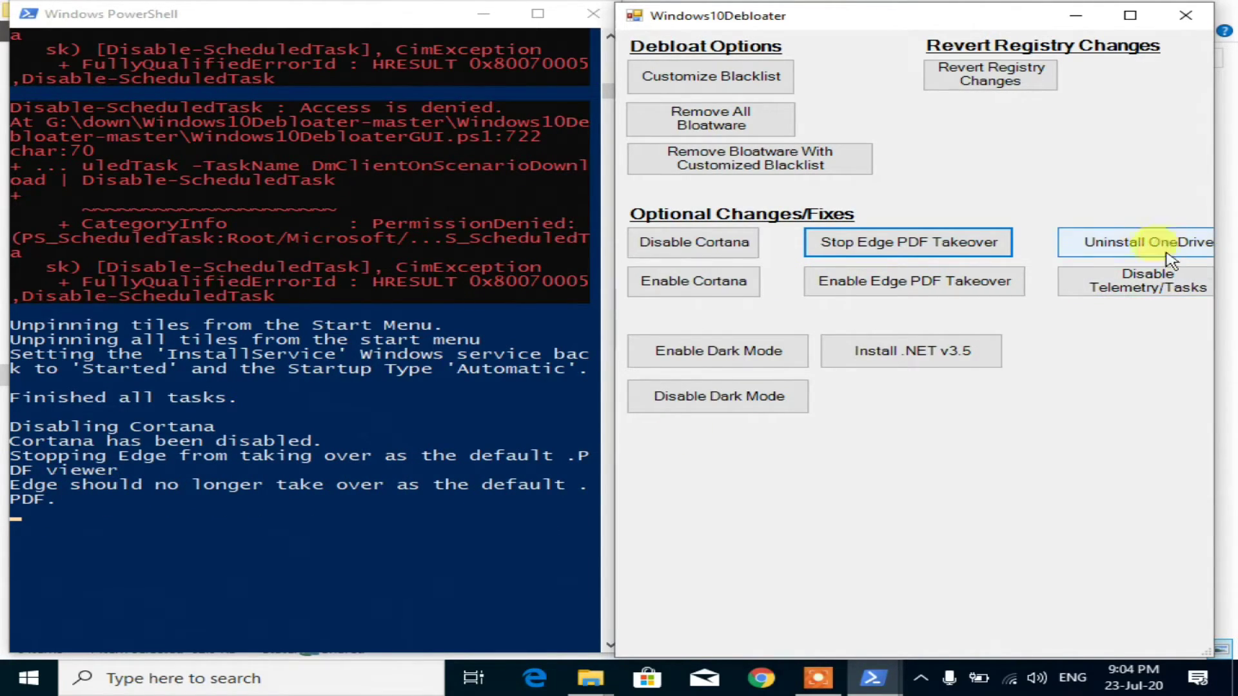
Step: Widen the debloater window and run Uninstall OneDrive, backing files up to OneDriveBackupFiles
{"action": "left_click_drag", "start_coordinate": [1220, 247], "coordinate": [1237, 248]}
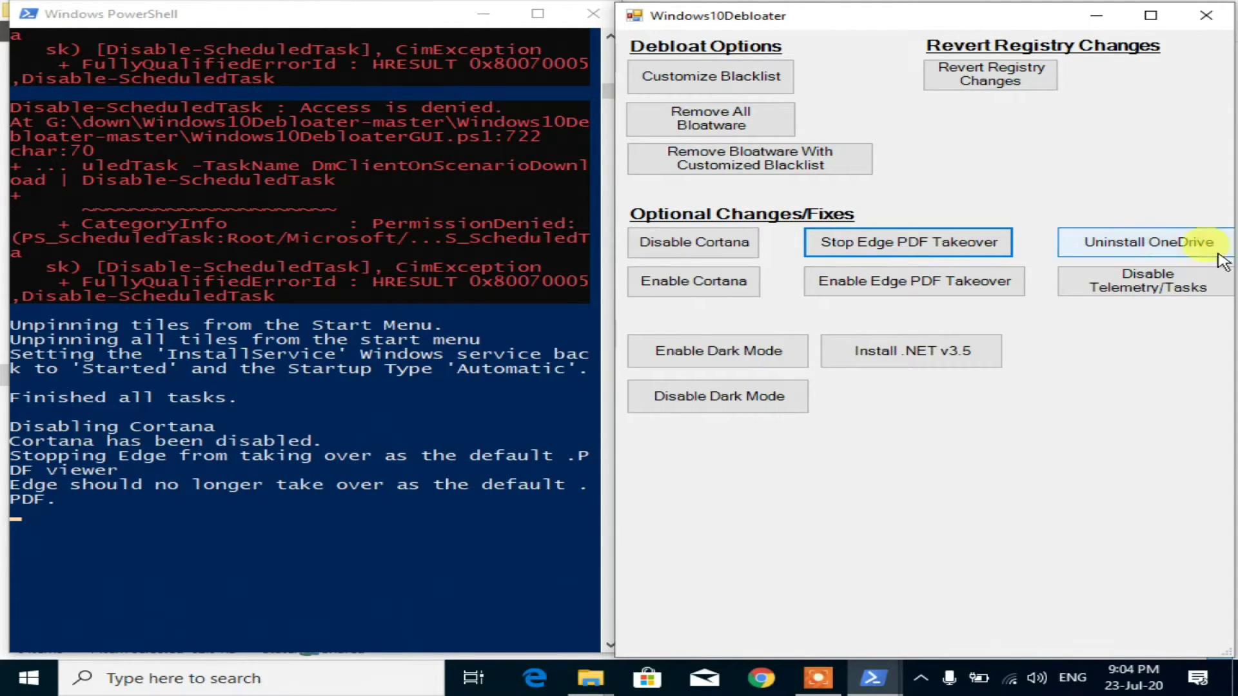
{"action": "left_click", "coordinate": [1144, 253]}
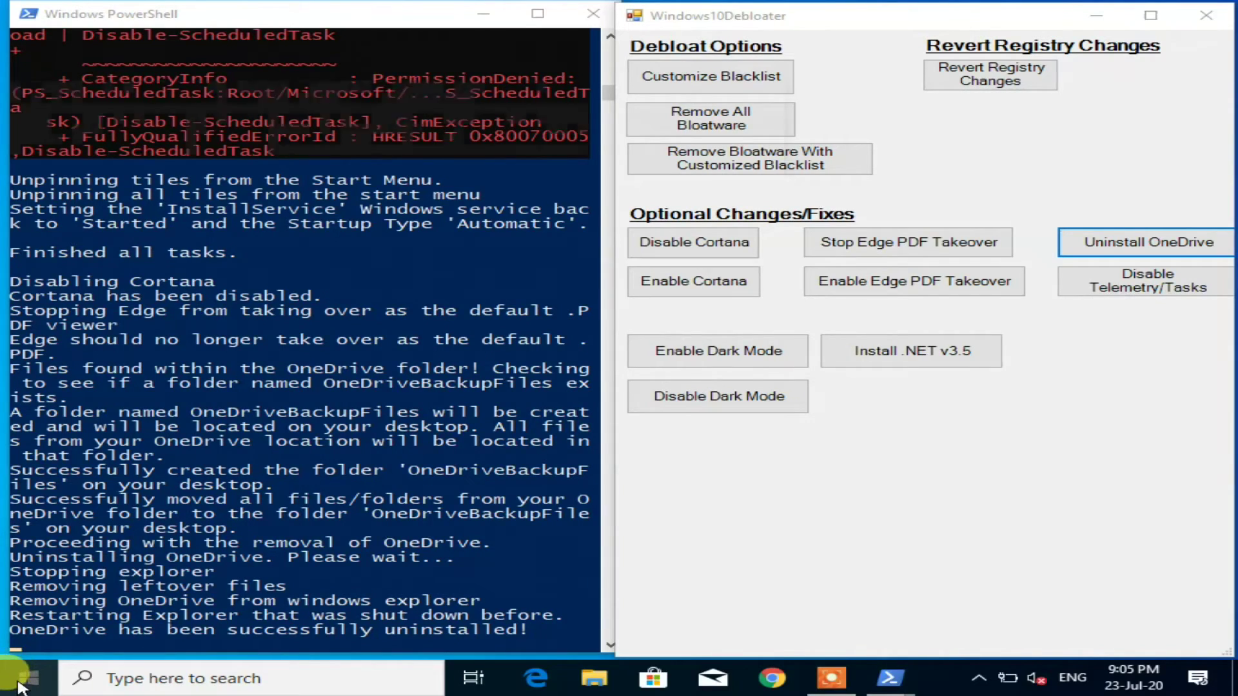
Step: Open Windows Settings, run Enable Dark Mode in the debloater, and check Settings turned dark
{"action": "left_click", "coordinate": [25, 677]}
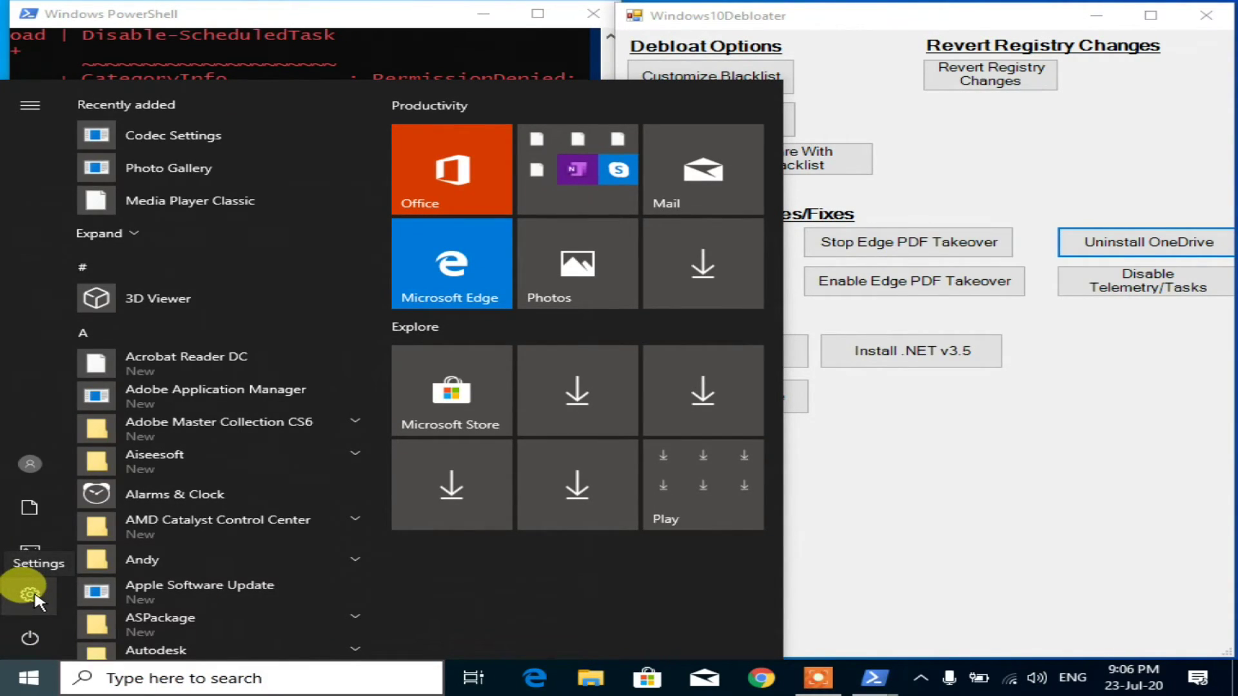
{"action": "left_click", "coordinate": [30, 596]}
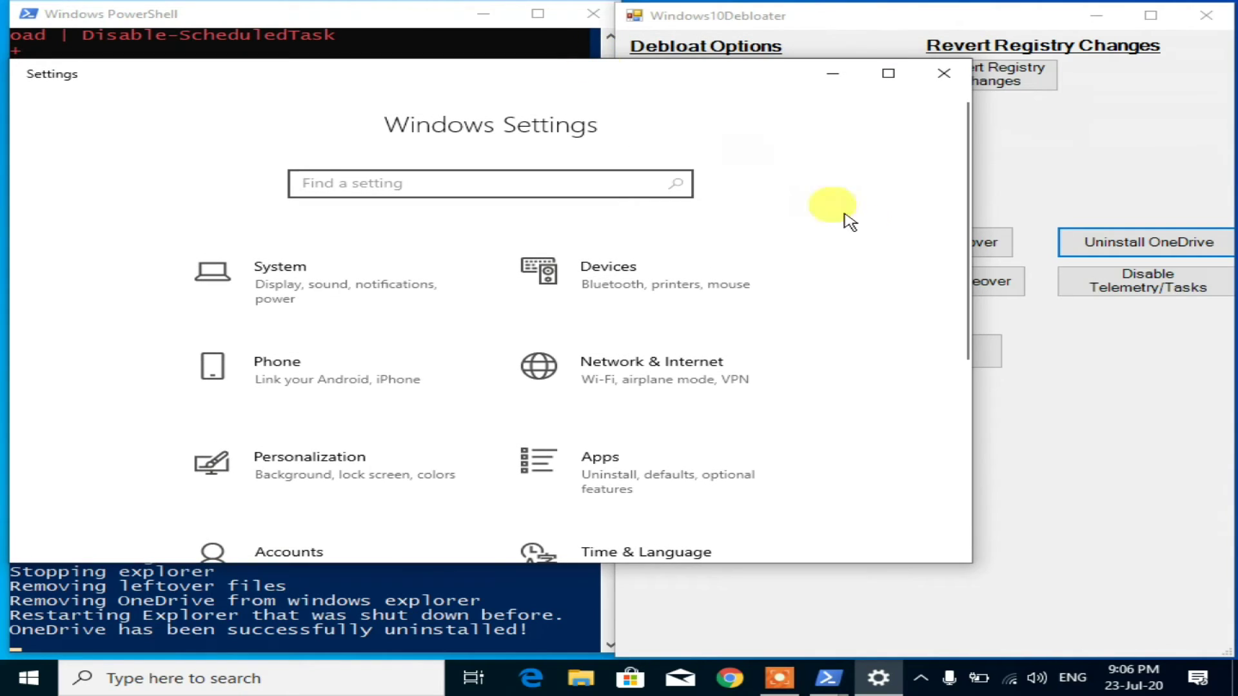
{"action": "left_click", "coordinate": [618, 372]}
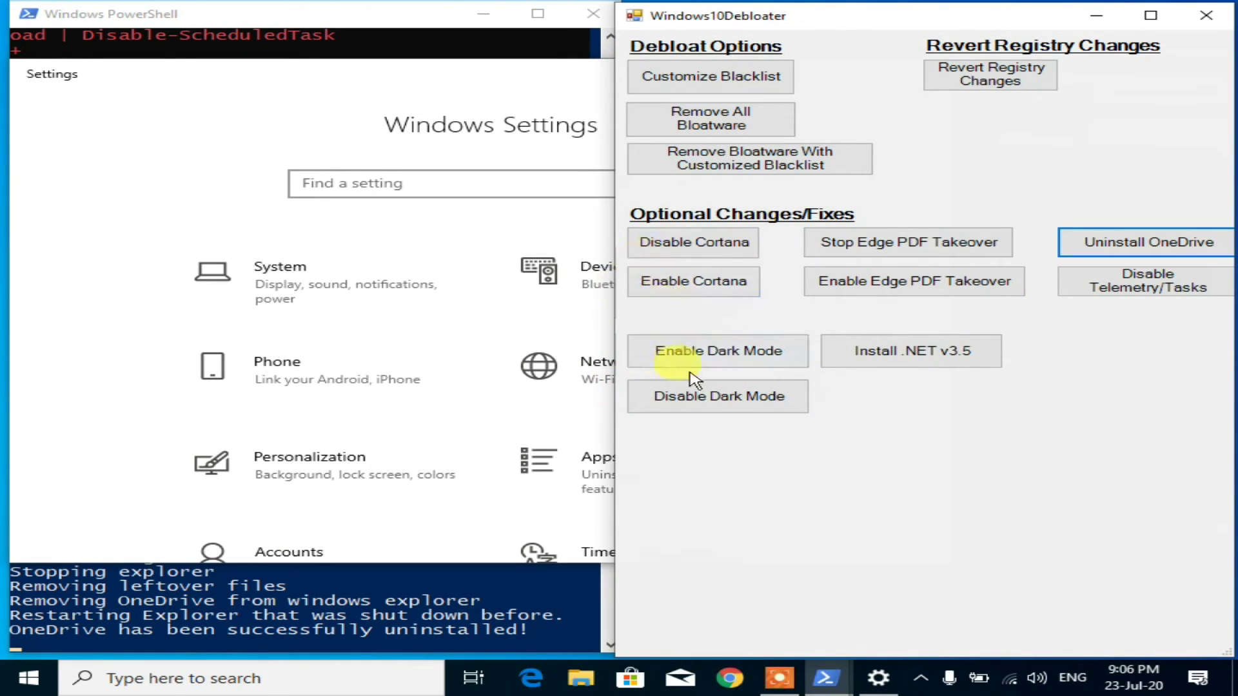
{"action": "left_click", "coordinate": [672, 362]}
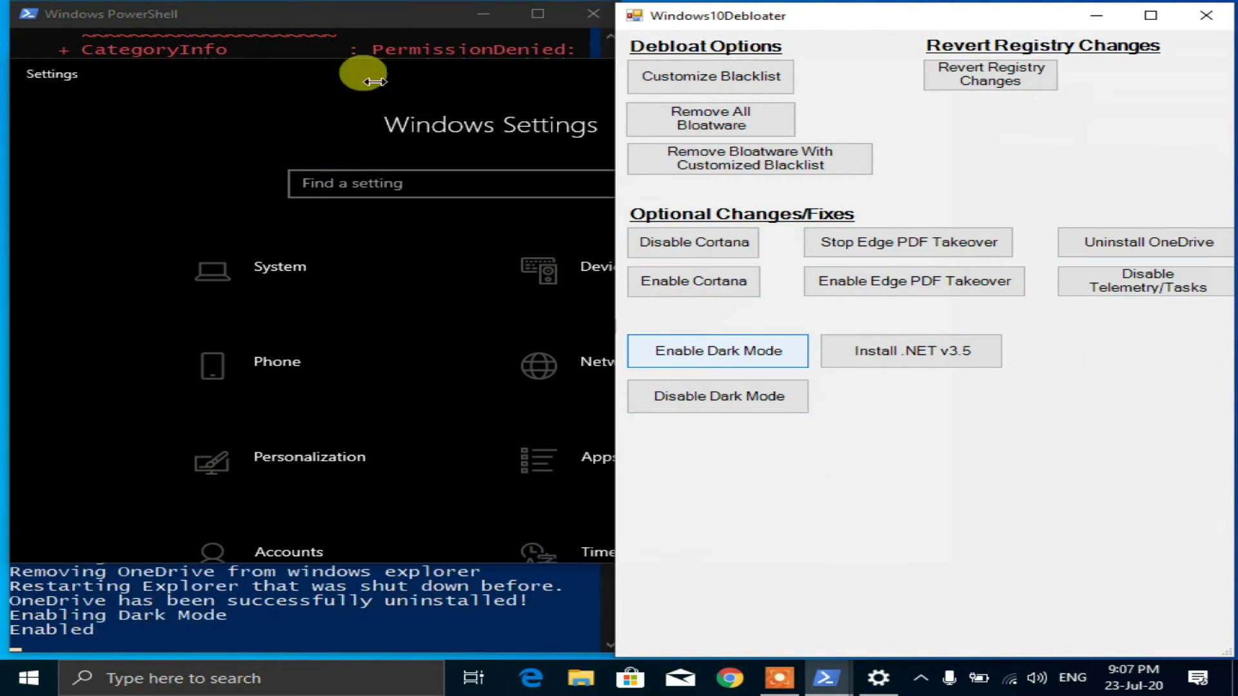
{"action": "left_click", "coordinate": [82, 171]}
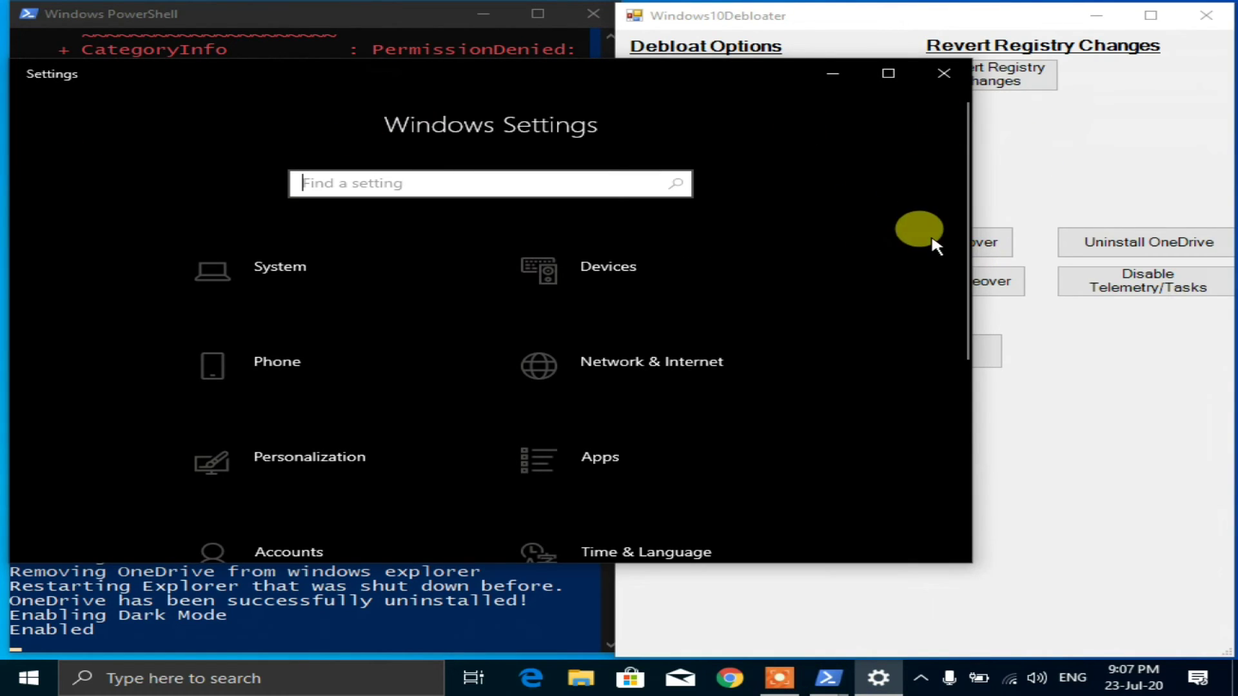
Step: Close the dark Windows Settings window
{"action": "left_click", "coordinate": [945, 77]}
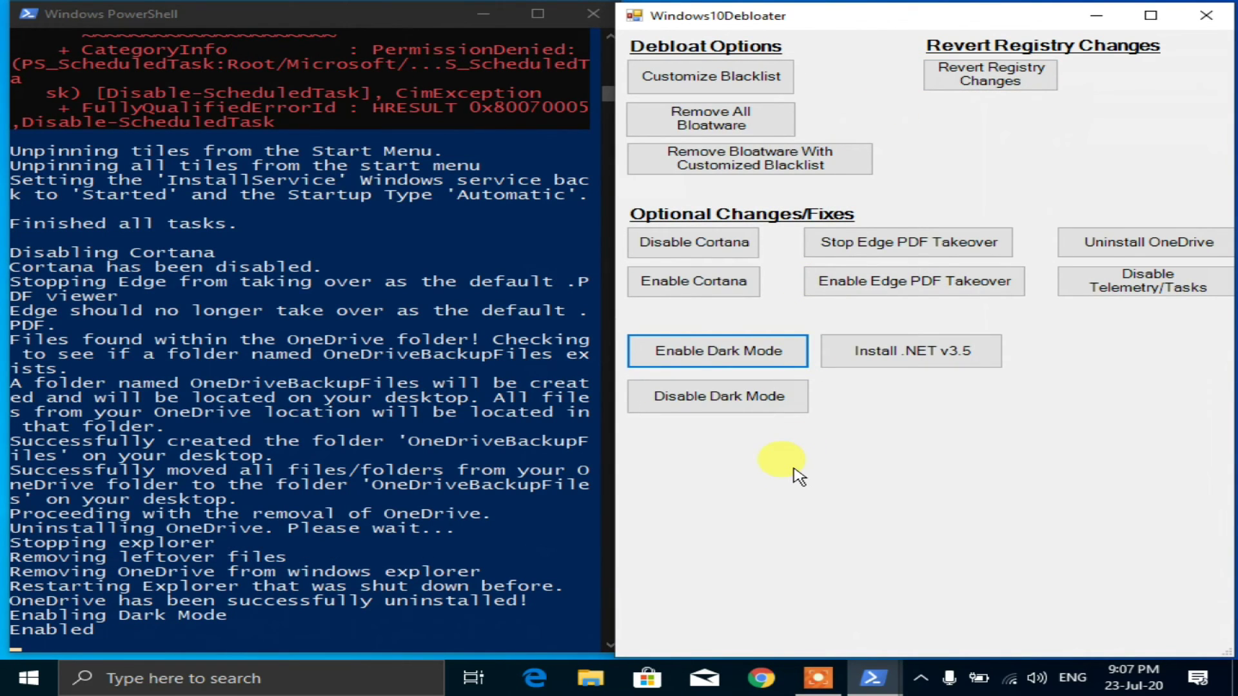